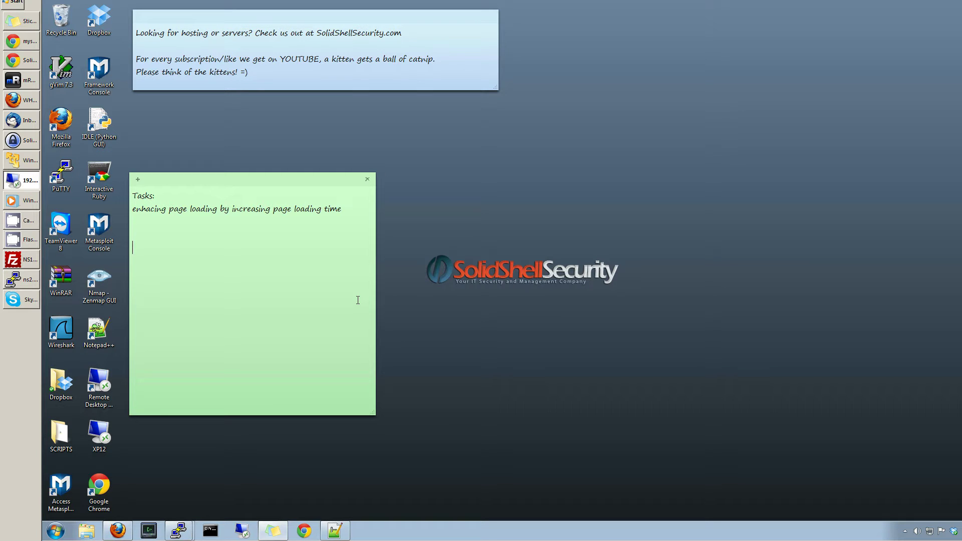
- Type the request-flow sketch '->> || --- > || --- > php' on the green sticky note
type("->> |")
type("| --- >")
type("|| --- > php")
- Highlight the first and second '||' stages in the flow sketch
left_click_drag(146, 248, 159, 247)
left_click_drag(183, 248, 191, 246)
left_click_drag(149, 248, 155, 249)
- Bring Firefox forward on the UNIXy.Net Varnish cPanel page
left_click(183, 248)
left_click(118, 531)
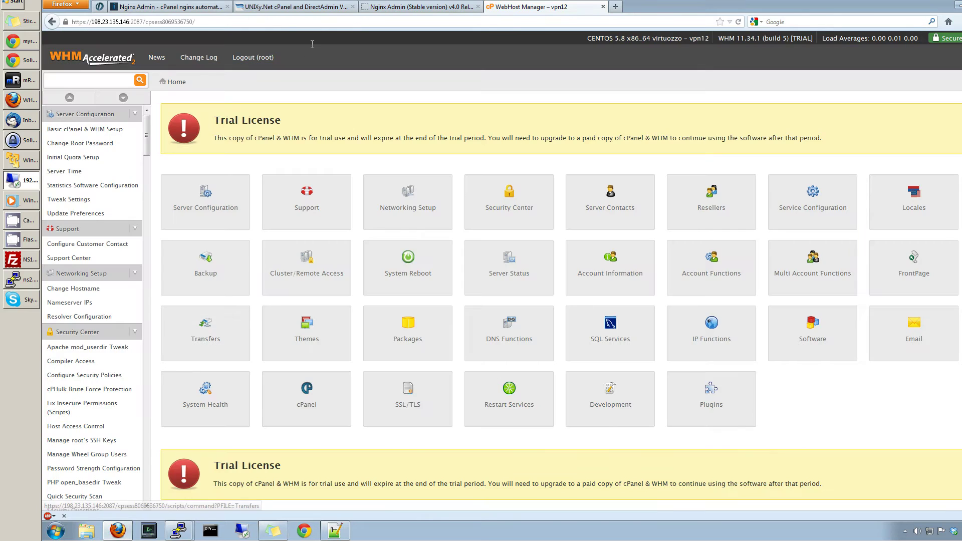
left_click(297, 7)
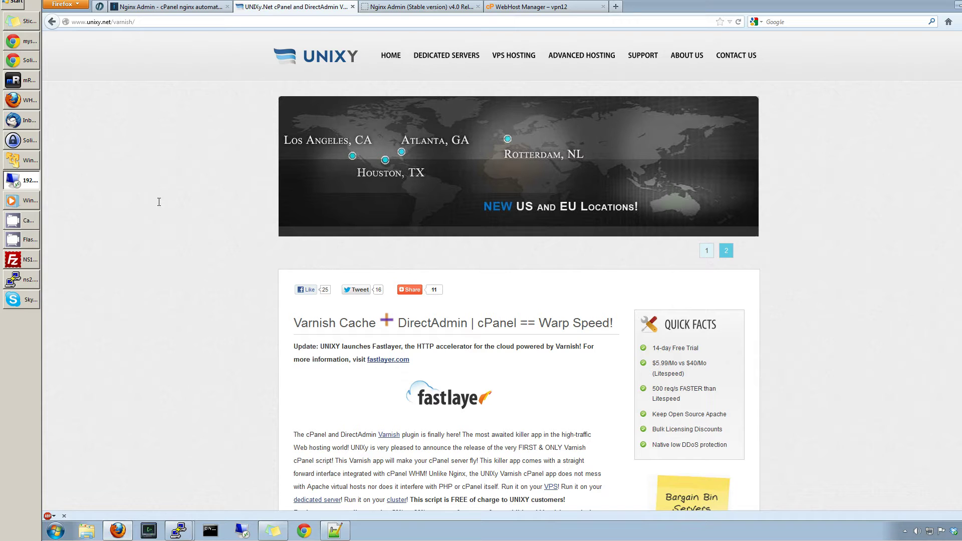
- Scroll through the Varnish page, then switch to the nginxcp.com Nginx Admin site
scroll(158, 201, "down", 2)
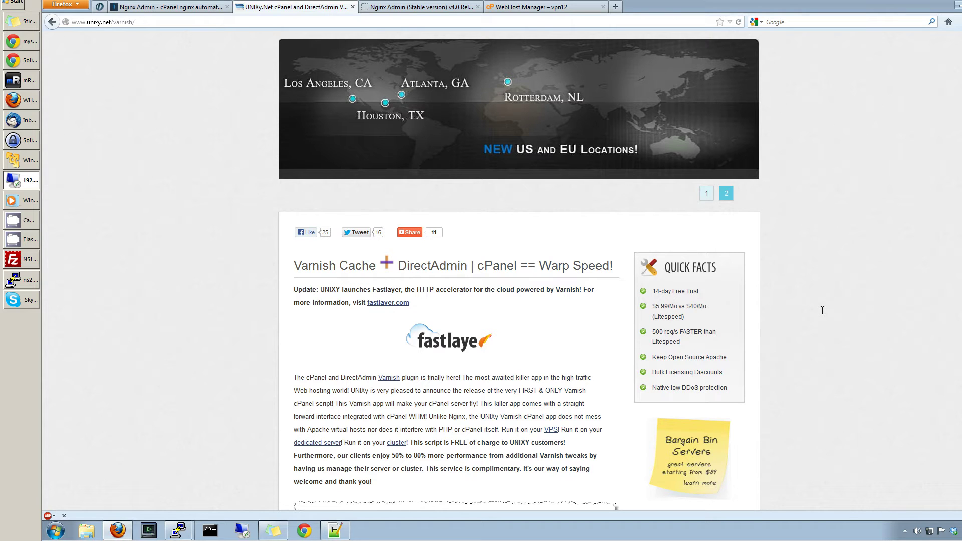
scroll(823, 310, "down", 3)
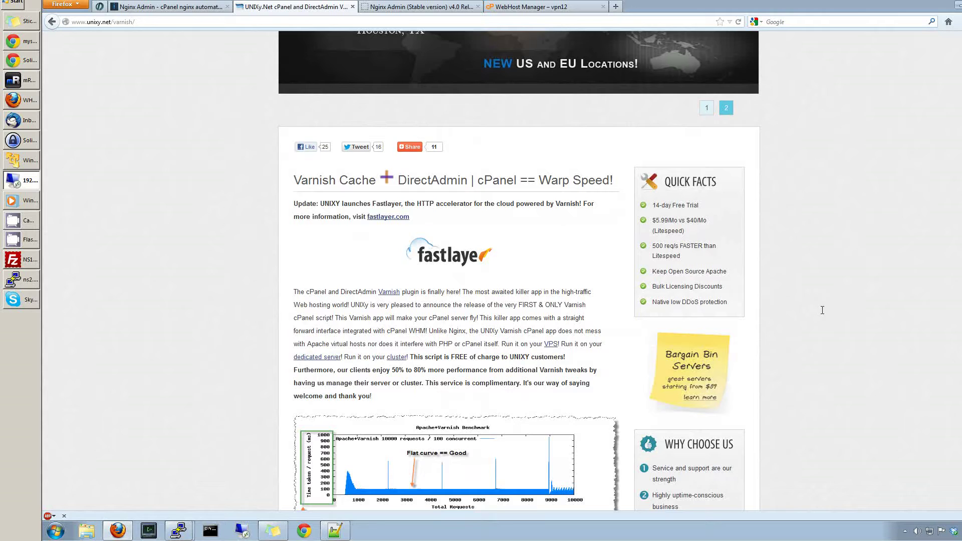
scroll(822, 310, "down", 5)
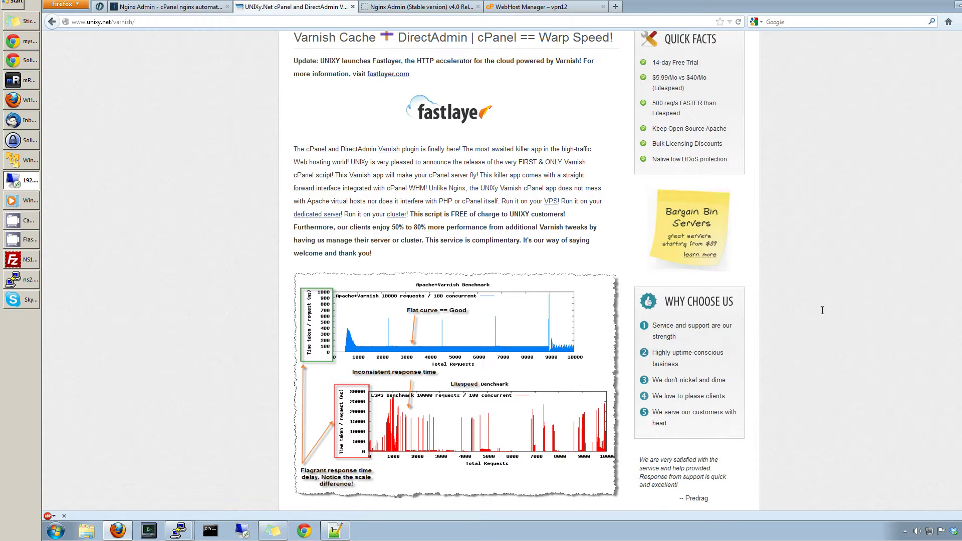
scroll(822, 311, "down", 5)
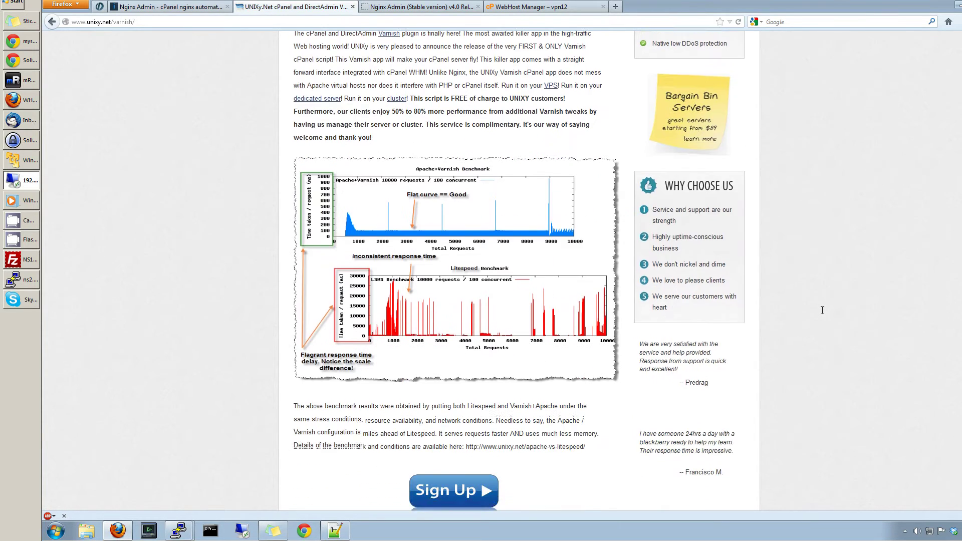
scroll(822, 310, "up", 10)
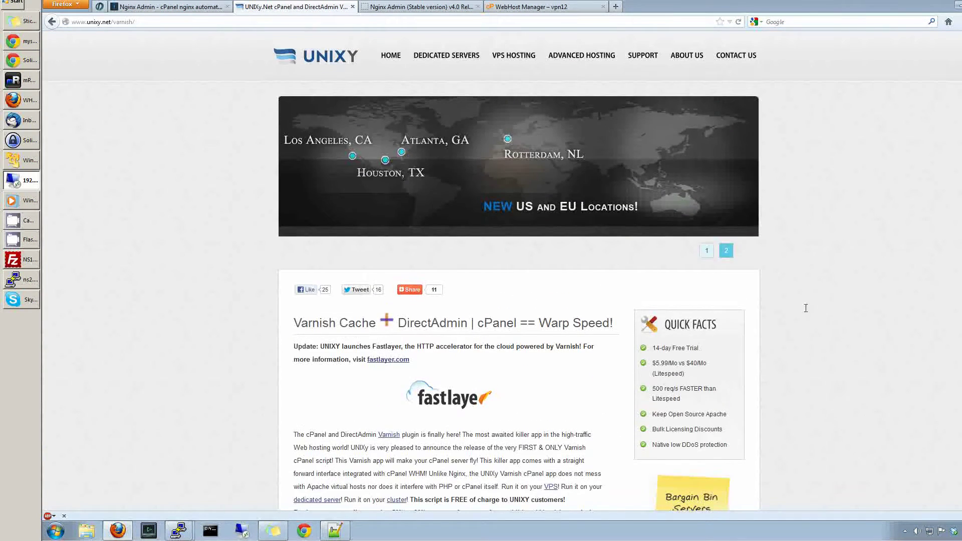
left_click(170, 6)
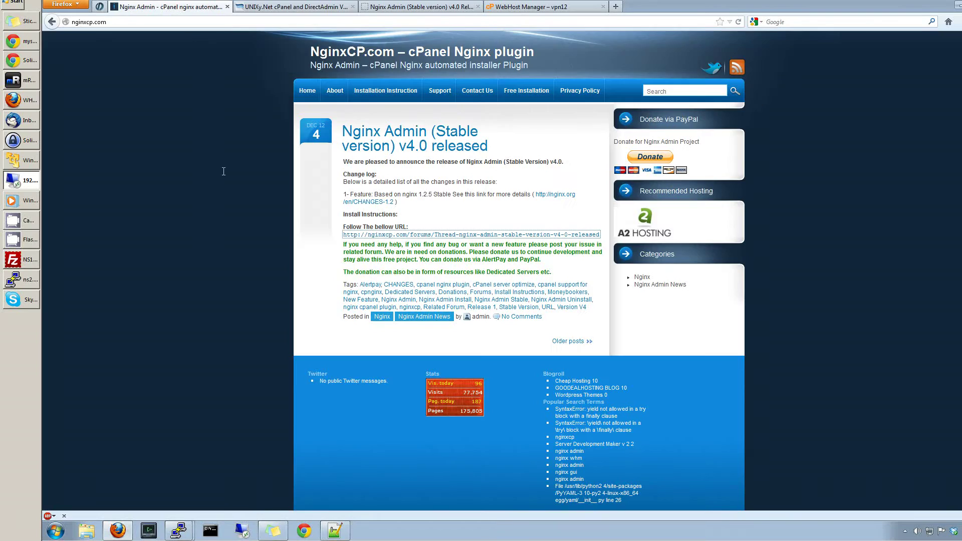
left_click(225, 184)
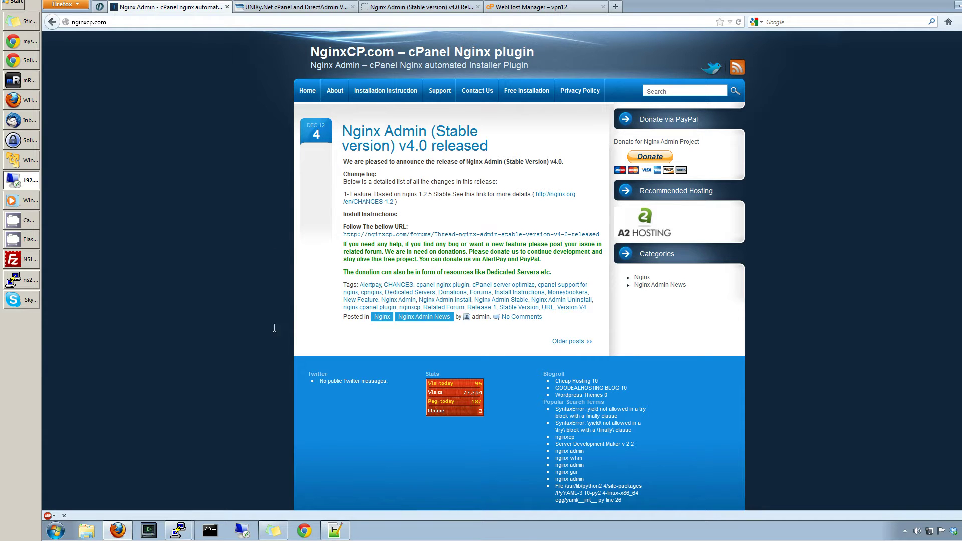
left_click(423, 7)
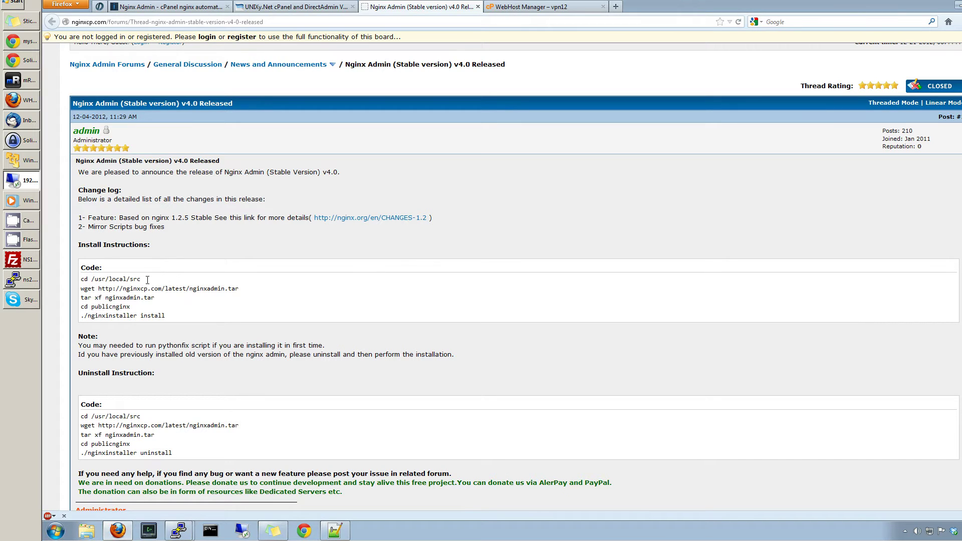
- Run the forum's cd /usr/local/src command in the cleared 198.23.135.146 PuTTY session
left_click_drag(148, 279, 82, 280)
key("ctrl+c")
left_click(179, 531)
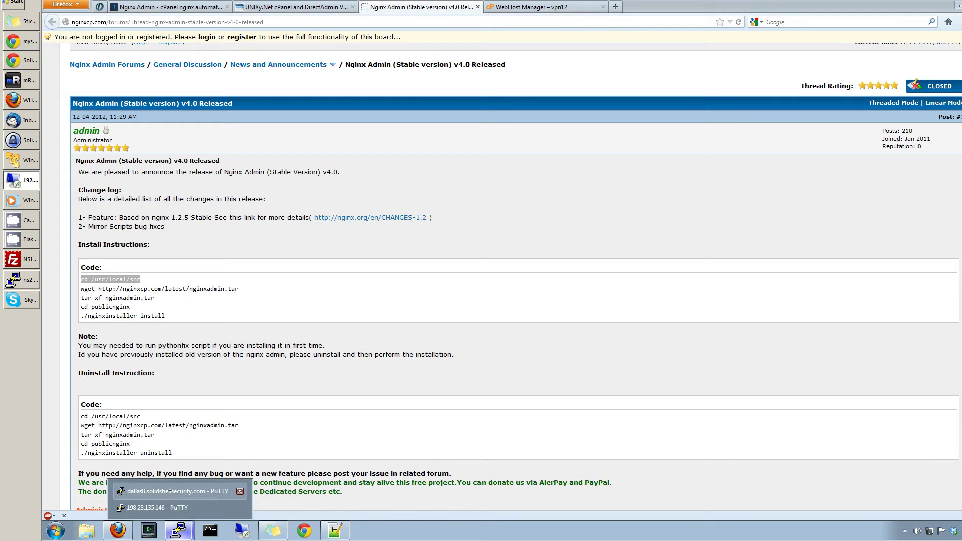
left_click(170, 492)
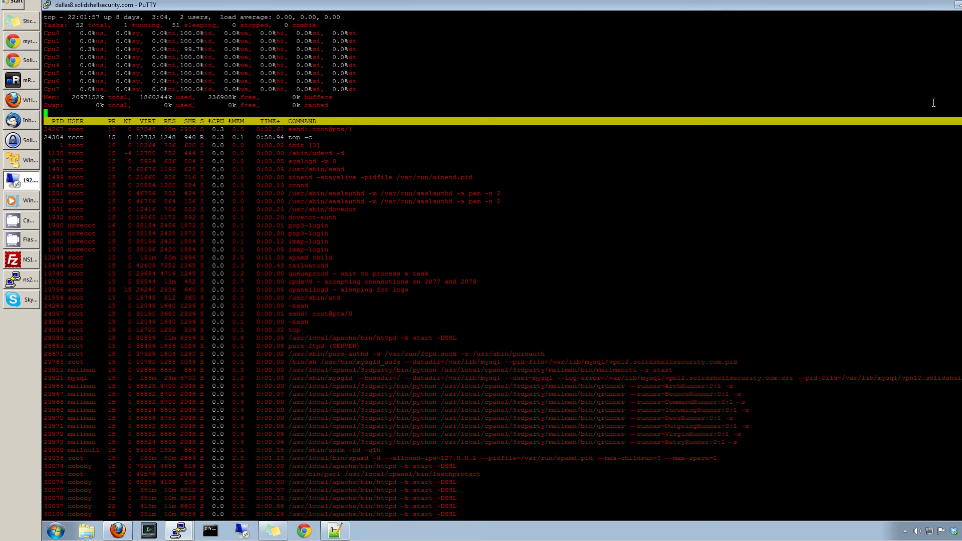
left_click(958, 5)
left_click(179, 531)
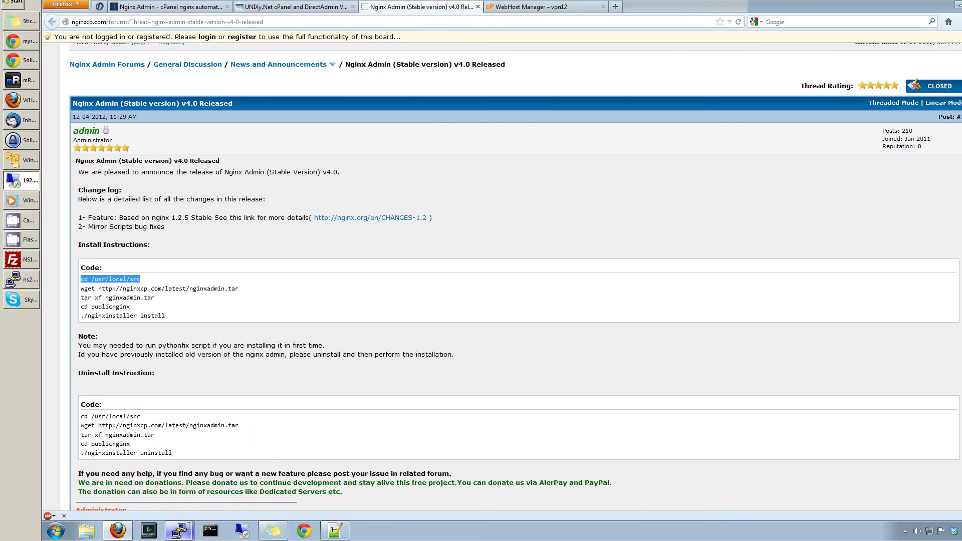
left_click(182, 509)
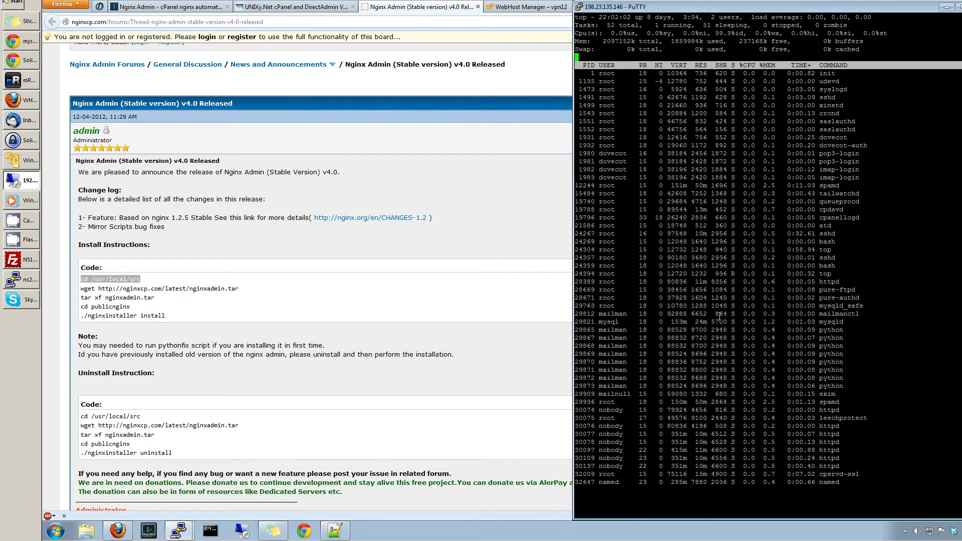
type("q")
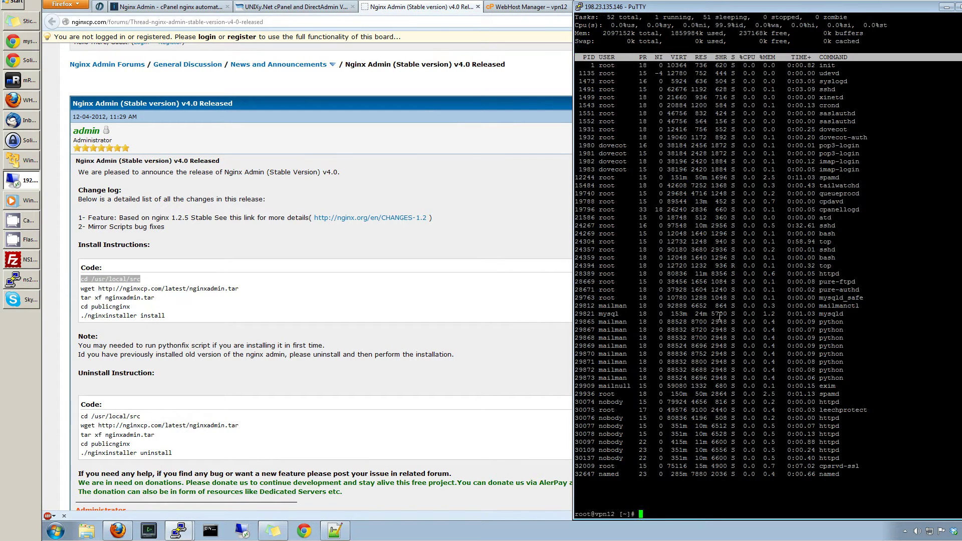
type("clear")
key("Return")
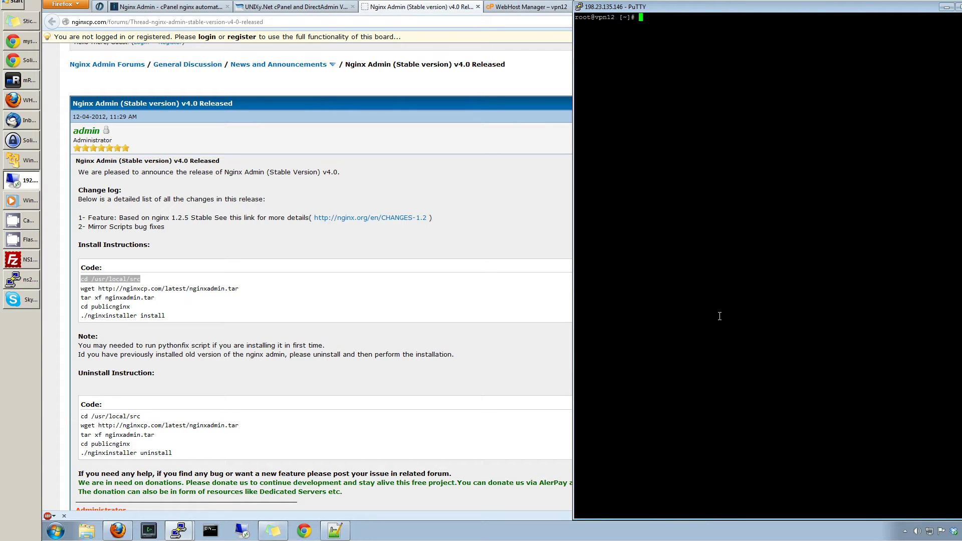
right_click(720, 316)
type("\\")
key("BackSpace")
key("Return")
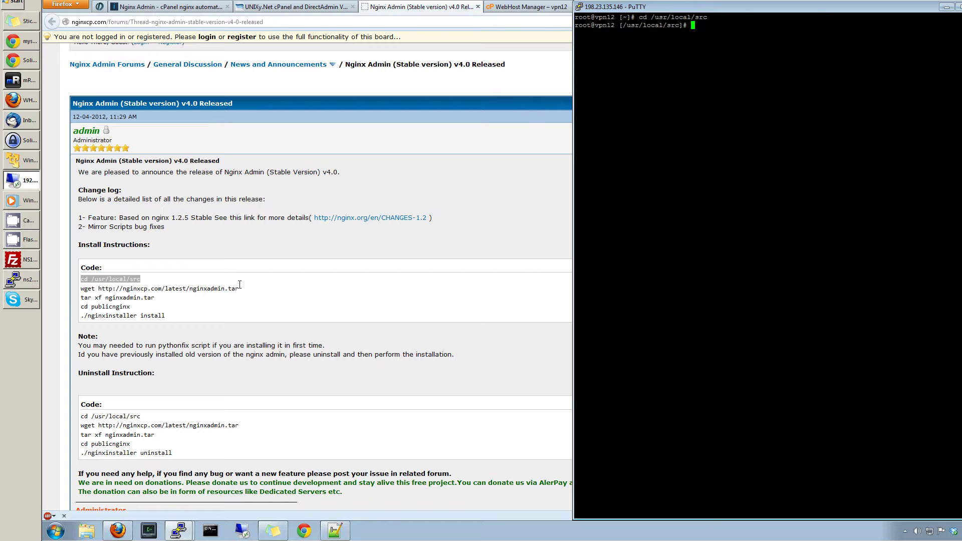
- Paste and run the forum's wget command to download nginxadmin.tar
left_click_drag(240, 286, 83, 292)
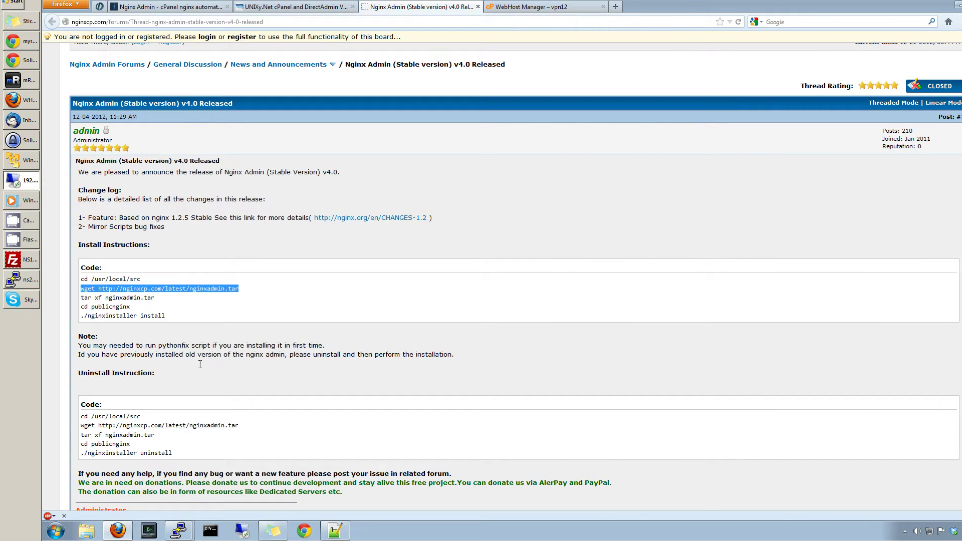
mouse_move(179, 530)
left_click(175, 512)
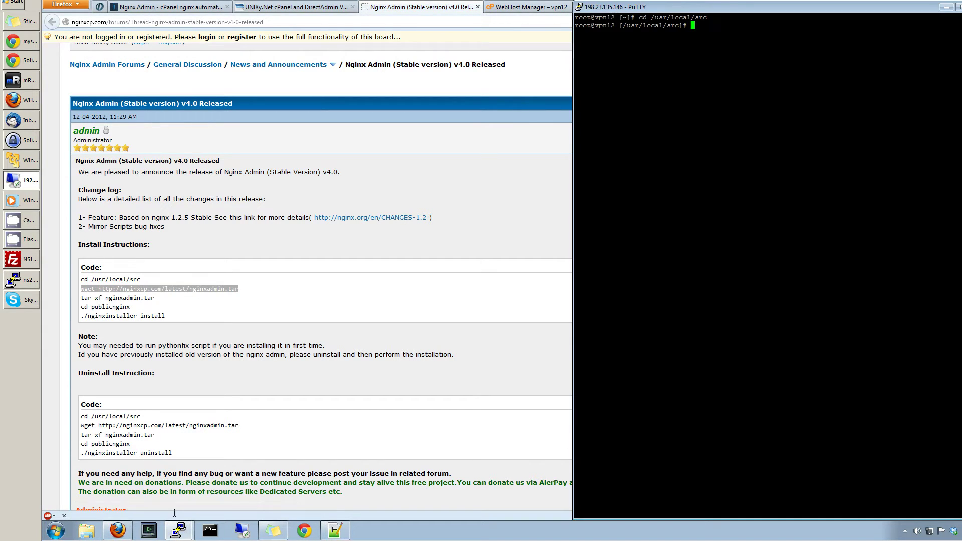
right_click(721, 235)
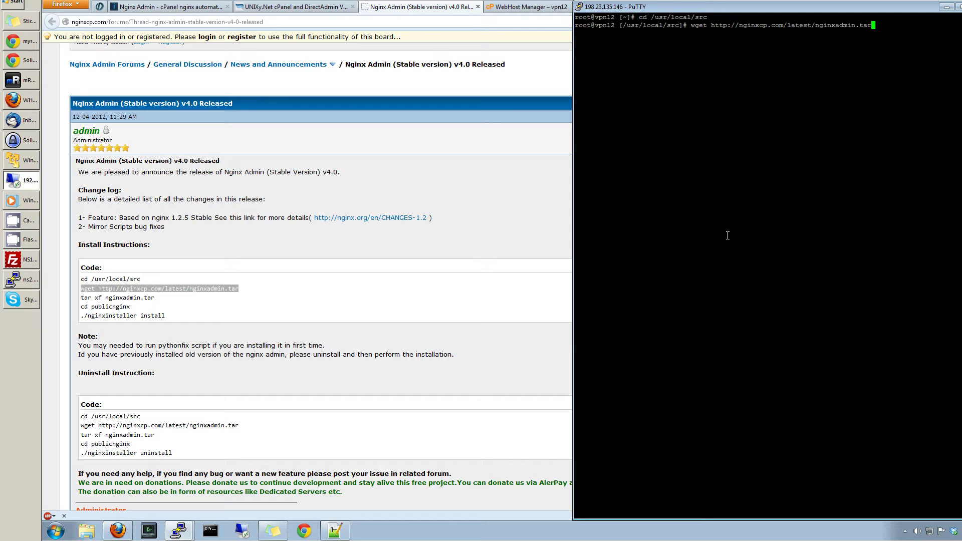
key("Return")
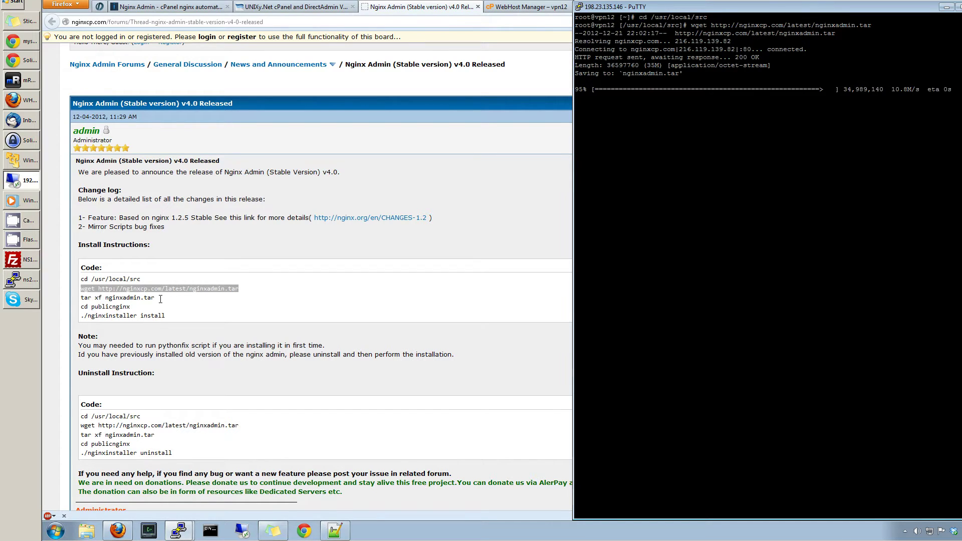
- Extract the nginxadmin archive and move into the publicnginx folder
left_click_drag(160, 299, 82, 300)
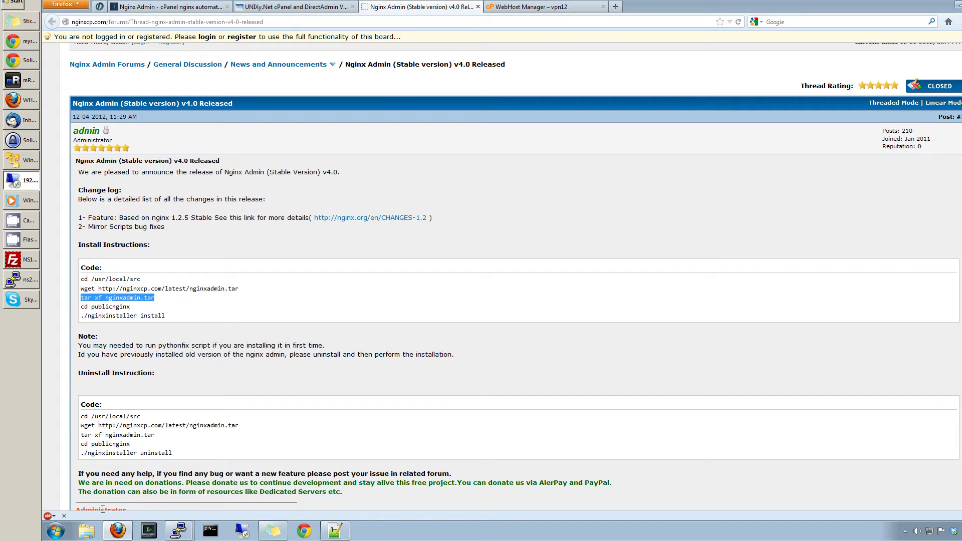
mouse_move(166, 531)
left_click(161, 507)
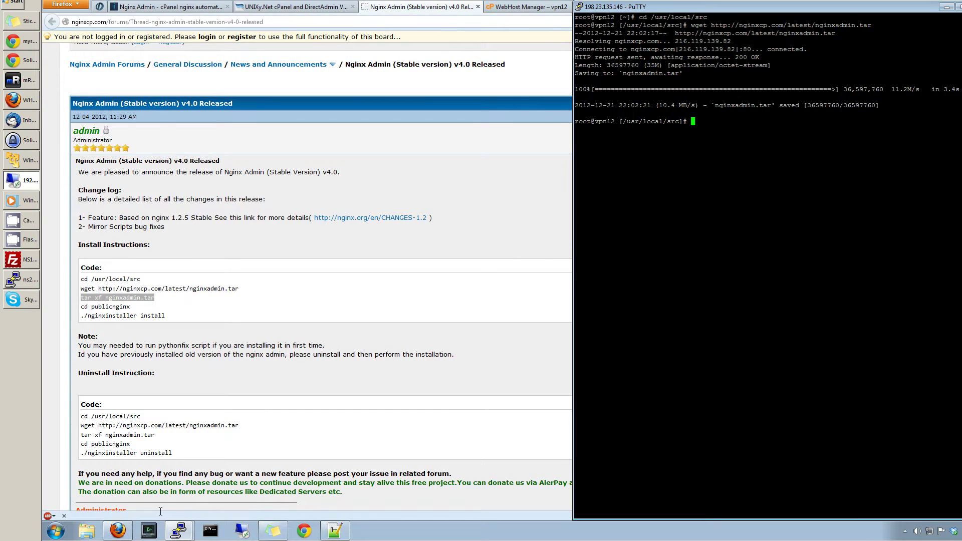
right_click(728, 364)
key("Return")
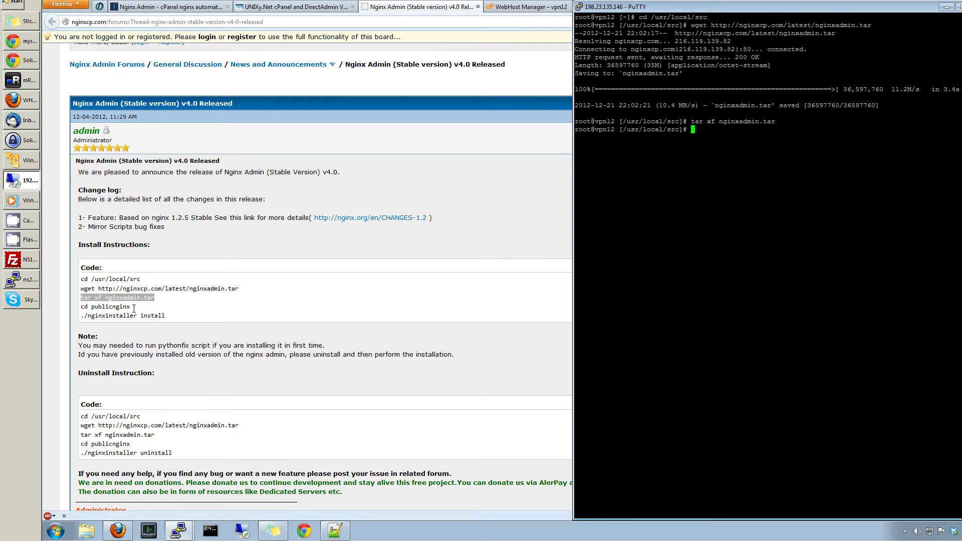
left_click_drag(134, 308, 78, 307)
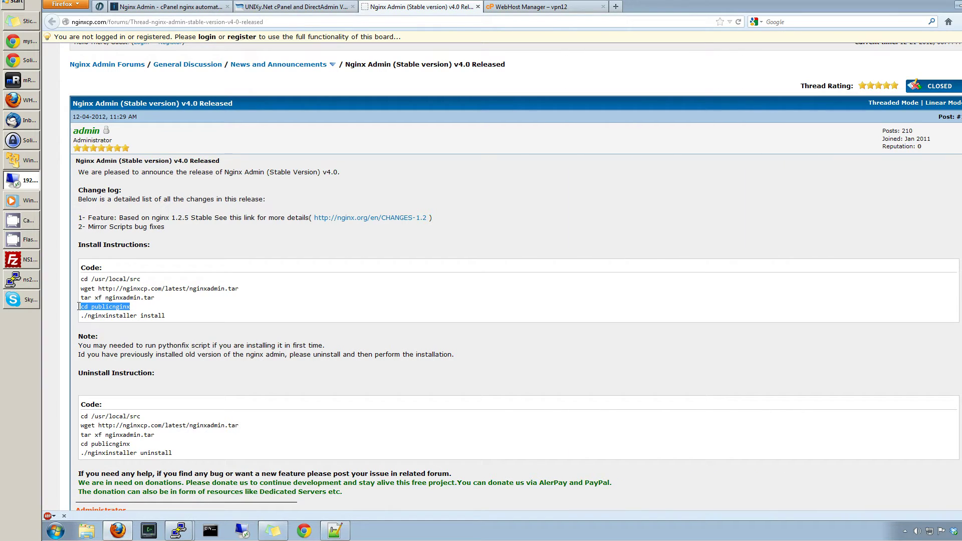
left_click(178, 531)
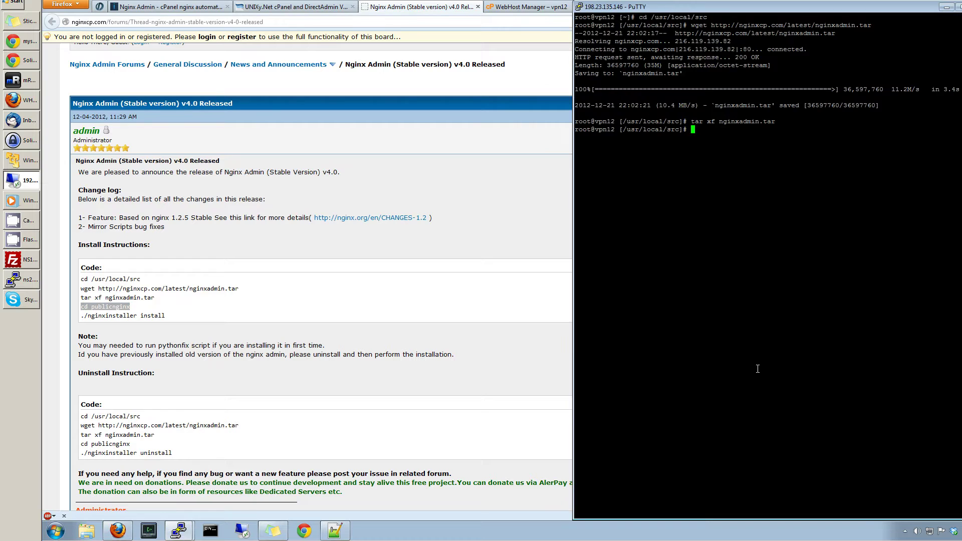
right_click(758, 369)
key("Return")
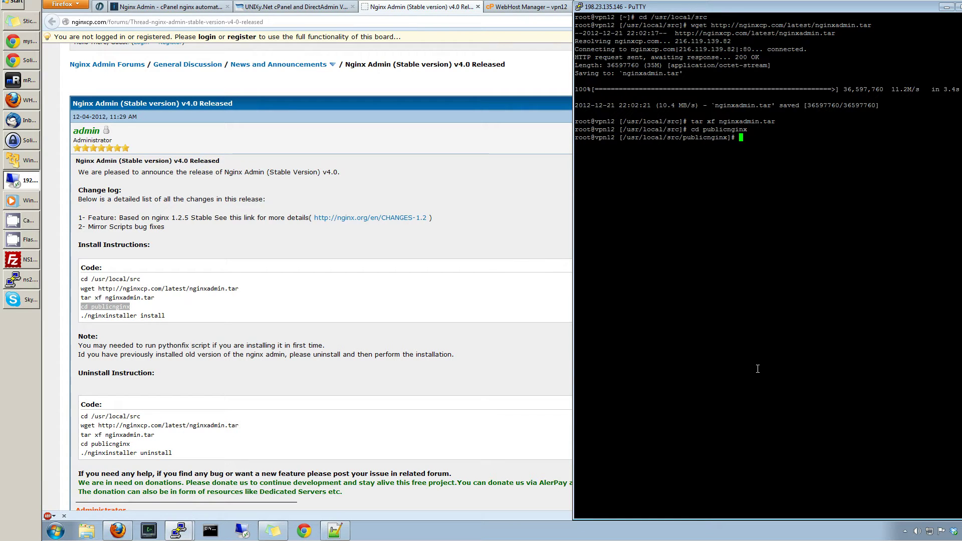
- Run ./nginxinstaller install, which reports the missing WHM access key
left_click_drag(172, 317, 79, 318)
left_click(178, 530)
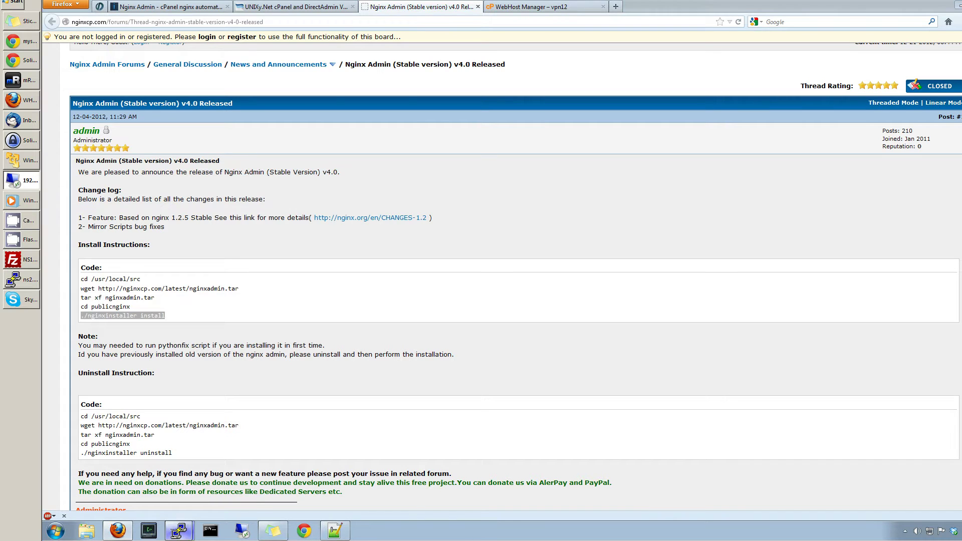
left_click(181, 505)
right_click(773, 379)
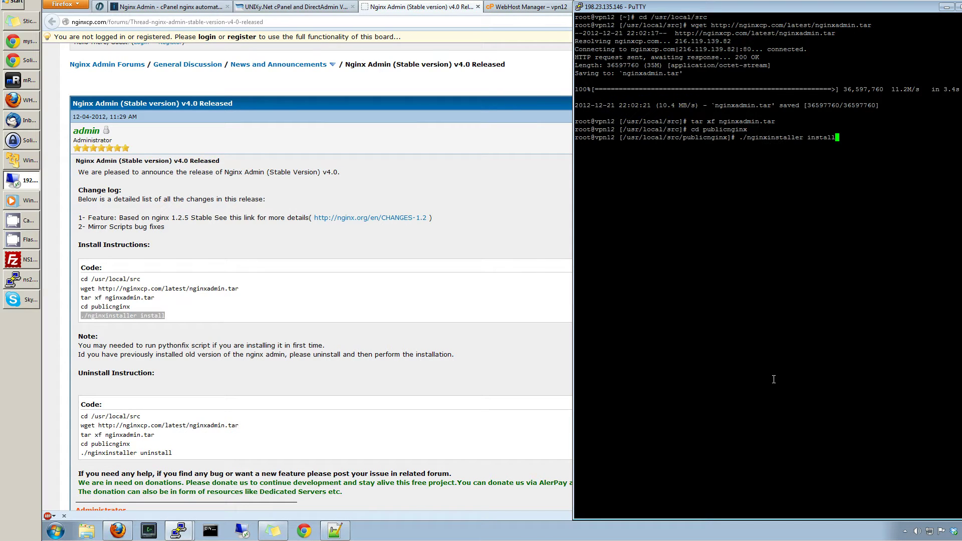
key("Return")
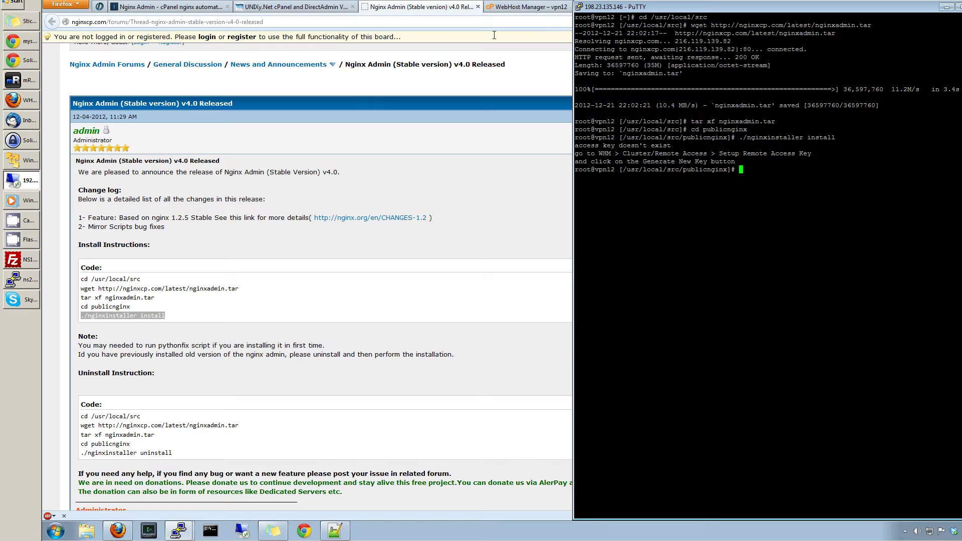
- Generate a new root access key under Cluster/Remote Access > Setup Remote Access Key
left_click(501, 6)
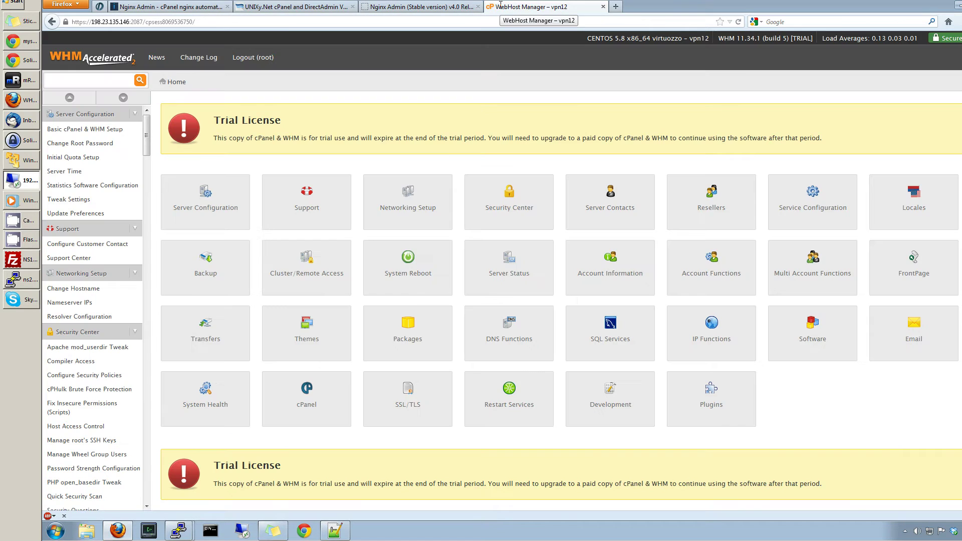
left_click(349, 256)
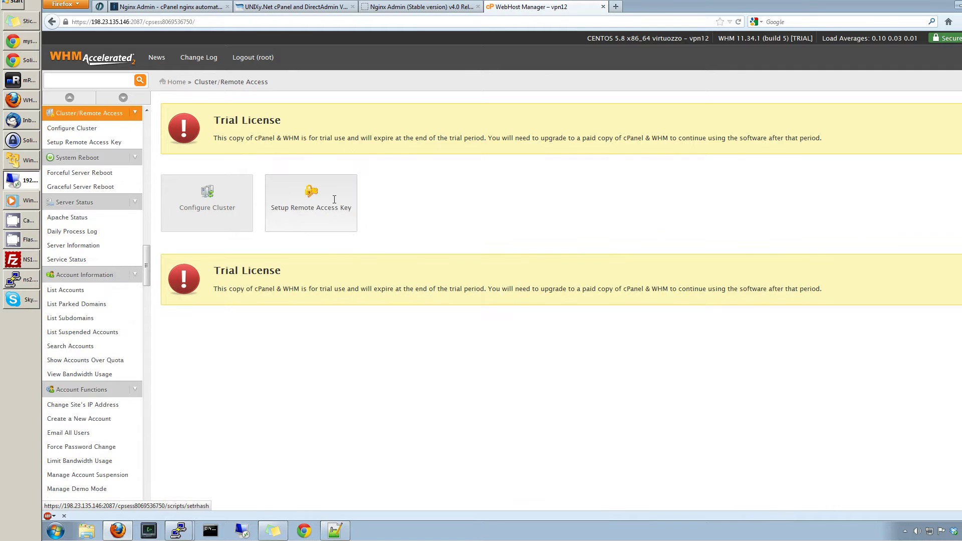
left_click(334, 200)
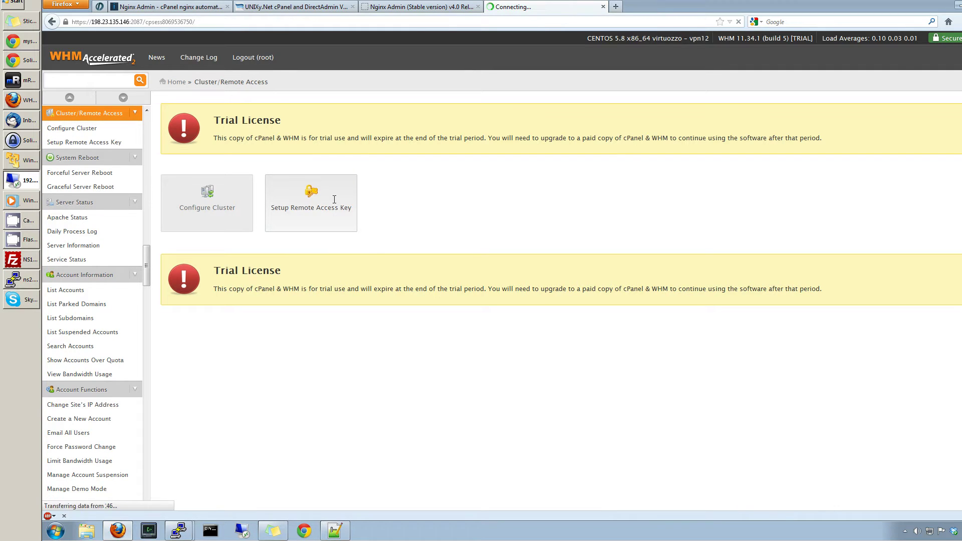
left_click(372, 316)
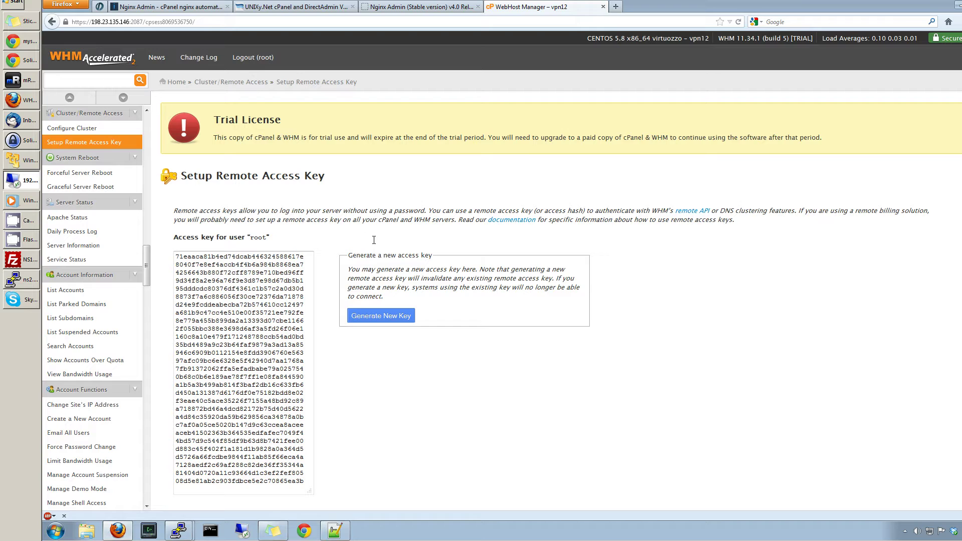
- Rerun ./nginxinstaller install from the shell history in the server terminal
mouse_move(179, 531)
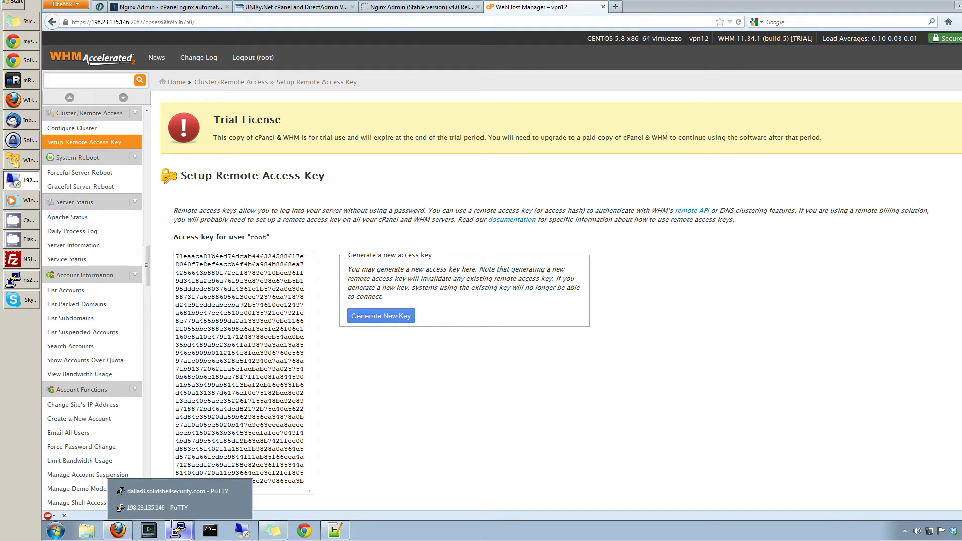
left_click(151, 507)
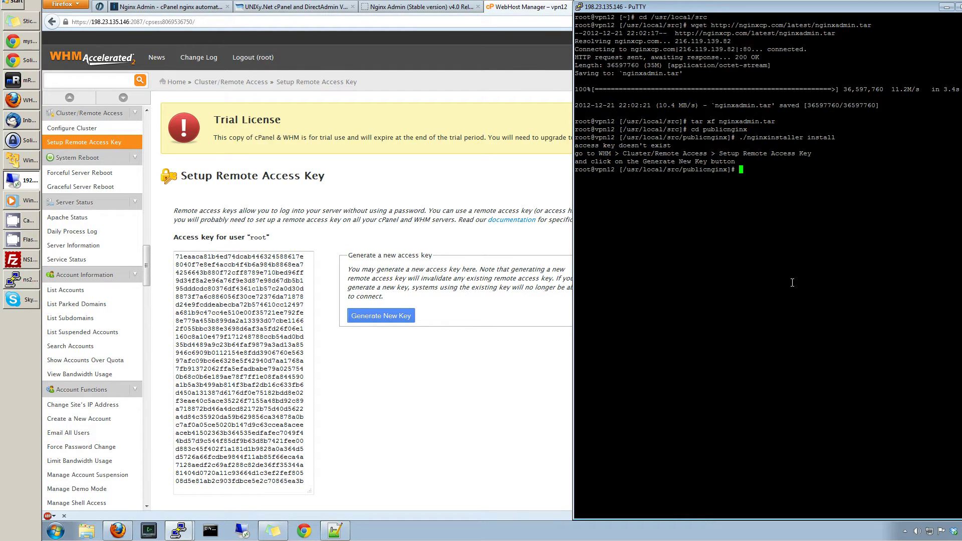
key("Up")
key("Return")
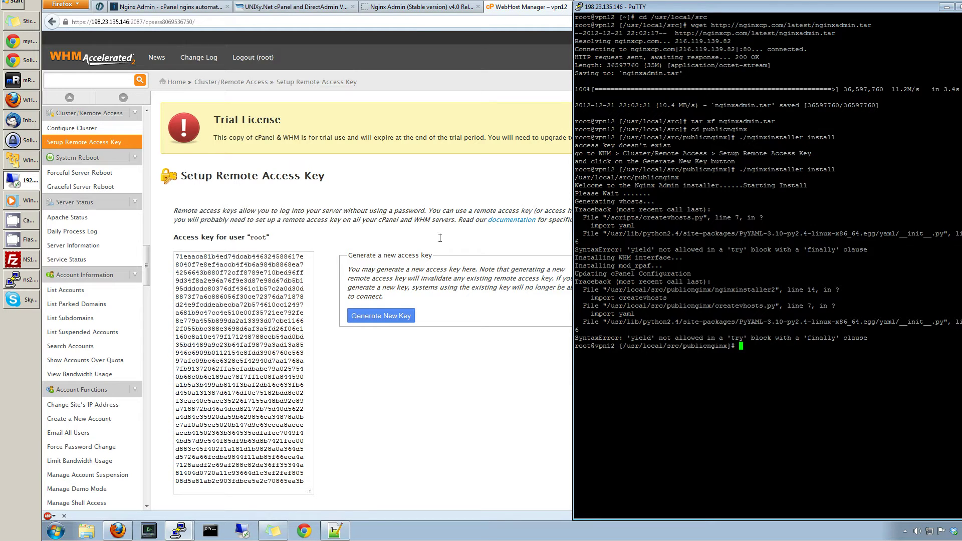
- Open Home > Plugins > Nginx Admin, restart Nginx, and return to the plugin's main page
left_click(355, 160)
left_click(177, 81)
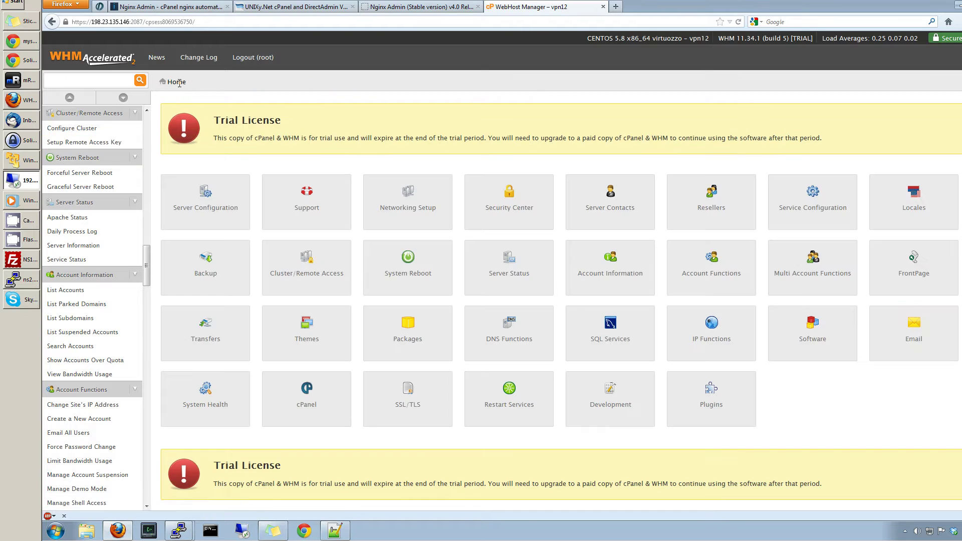
left_click(688, 391)
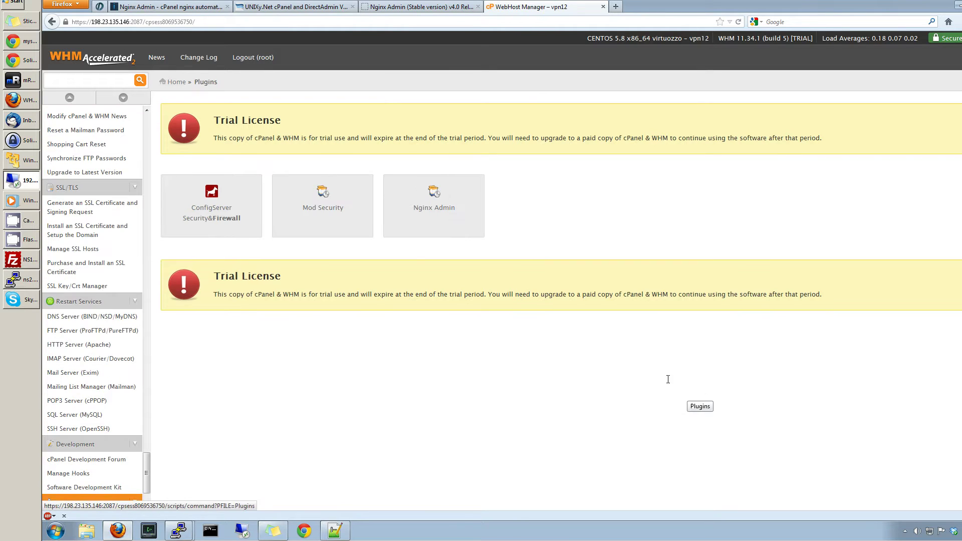
left_click(440, 196)
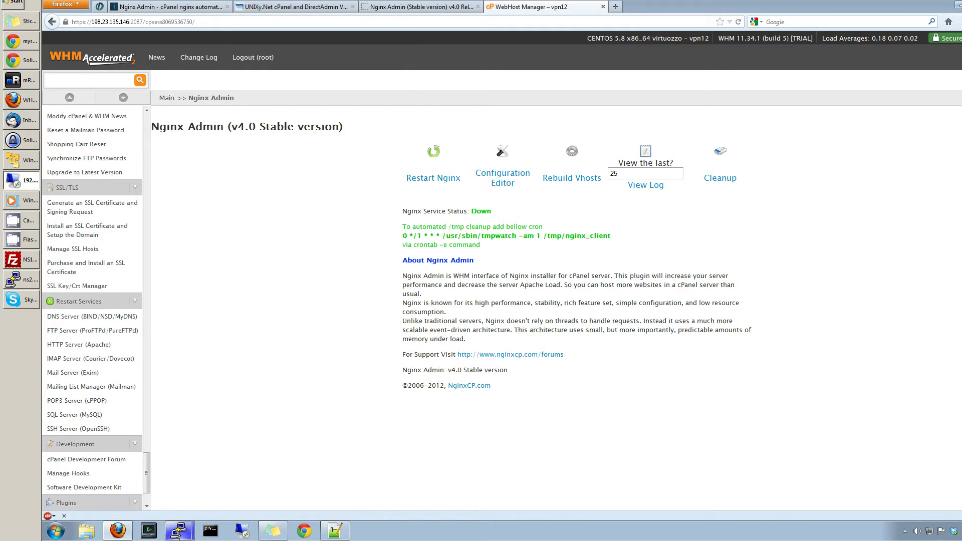
left_click(434, 179)
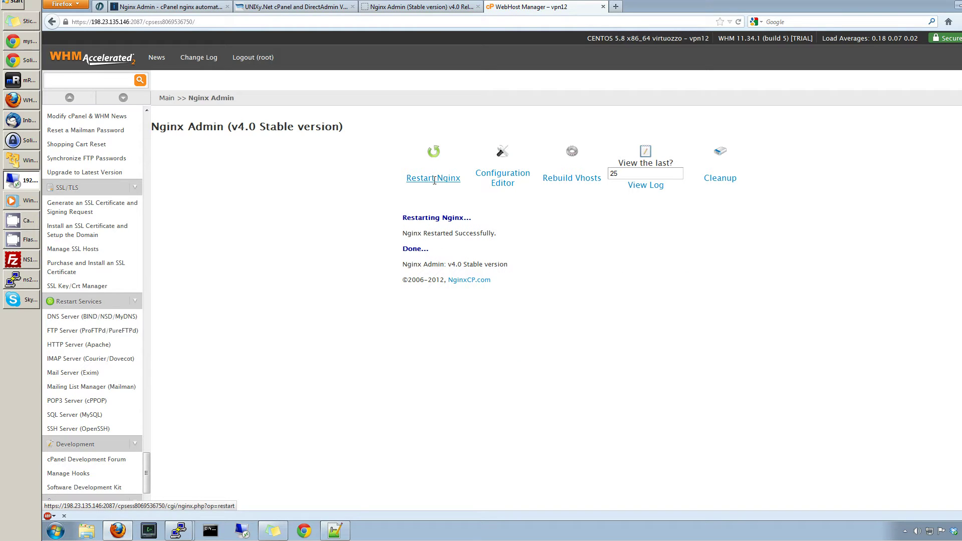
left_click(205, 100)
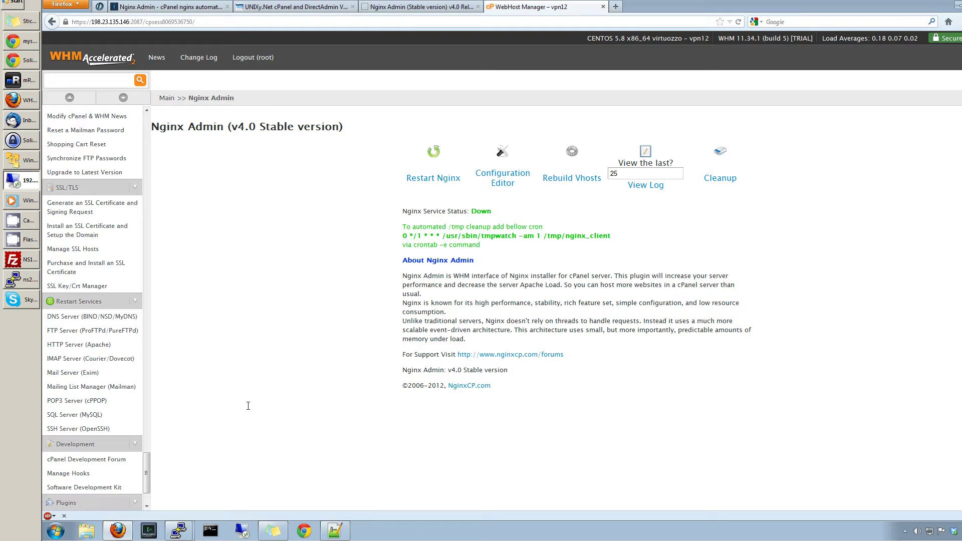
- List processes with ps -ef and port 80 connections with netstat -anp | grep ":80"
left_click(172, 511)
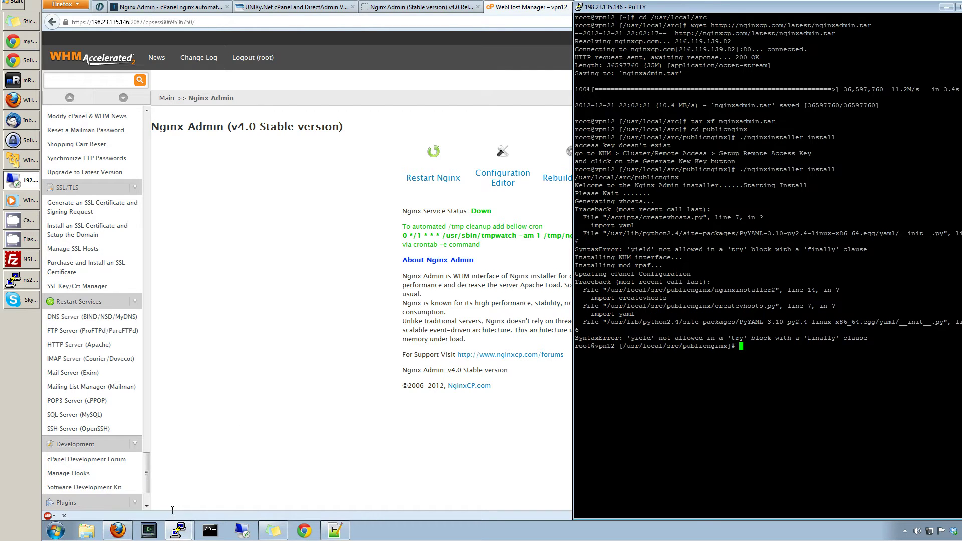
type("ps -ef")
key("Return")
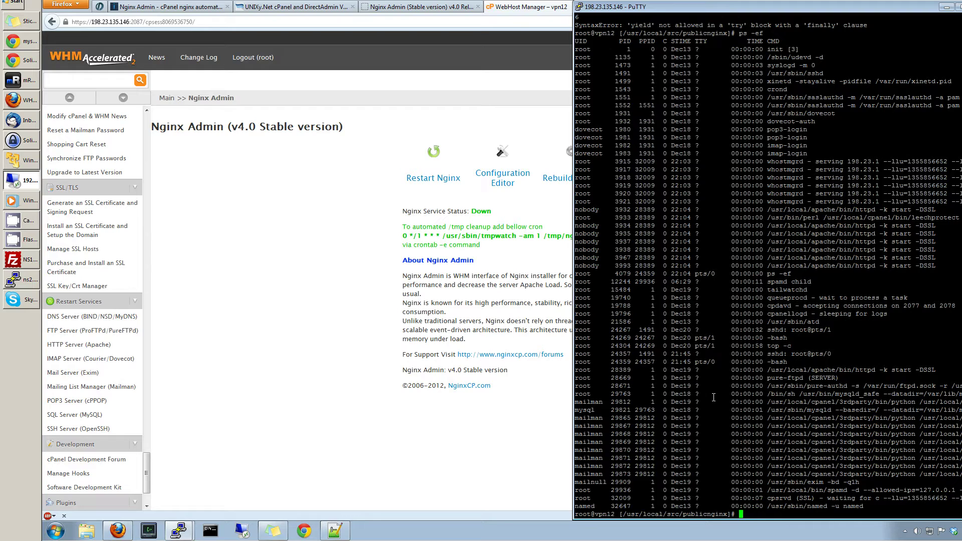
type("netstat -anp | grep \":80\"")
key("Return")
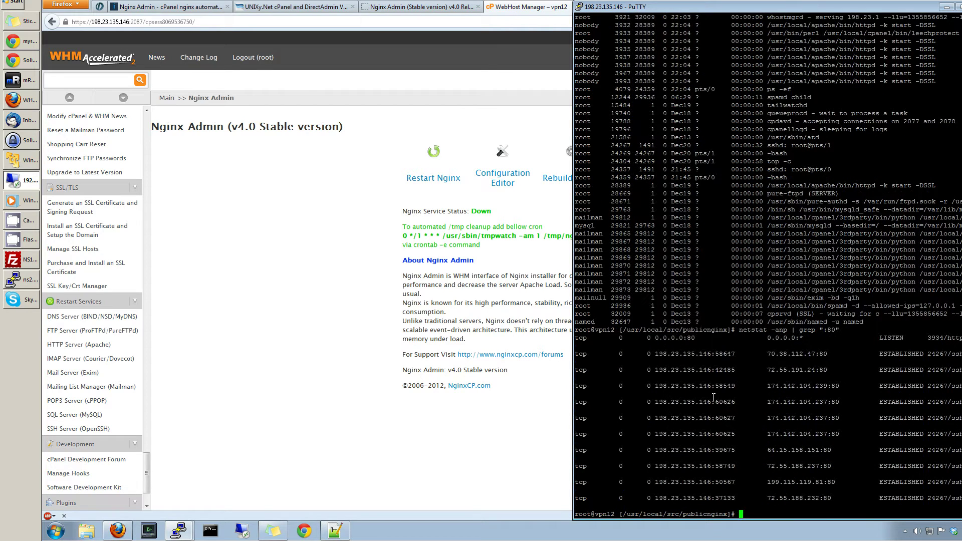
- Open /etc/nginx/nginx.conf in vim
key("Up")
key("Left")
key("BackSpace")
key("BackSpace")
key("BackSpace")
key("BackSpace")
key("BackSpace")
key("BackSpace")
key("BackSpace")
key("BackSpace")
key("BackSpace")
key("BackSpace")
key("BackSpace")
key("BackSpace")
key("BackSpace")
key("BackSpace")
key("BackSpace")
key("BackSpace")
key("BackSpace")
key("BackSpace")
key("BackSpace")
key("BackSpace")
type("vim /etc/nginx/nginx.conf")
key("Return")
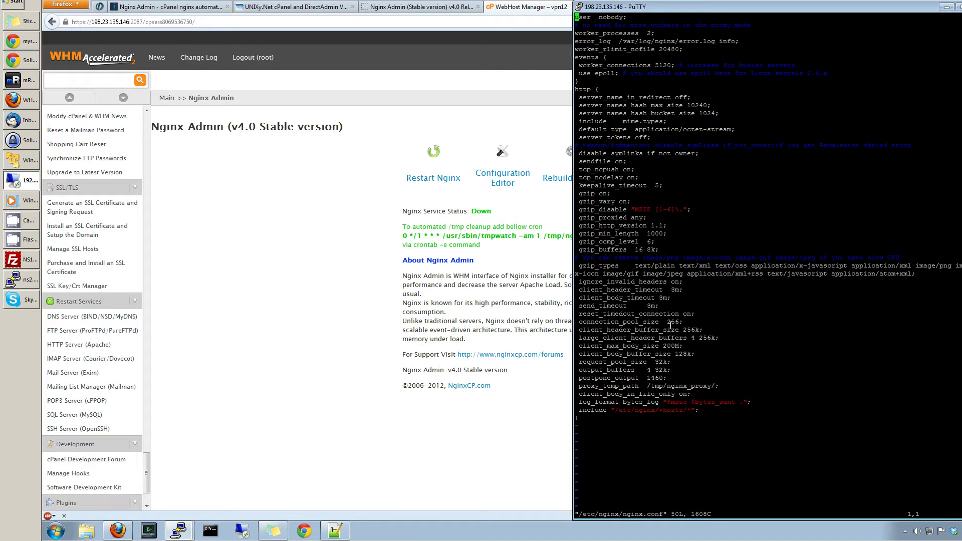
- Quit vim and start the nginx daemon with service nginx start
type(":q")
key("Return")
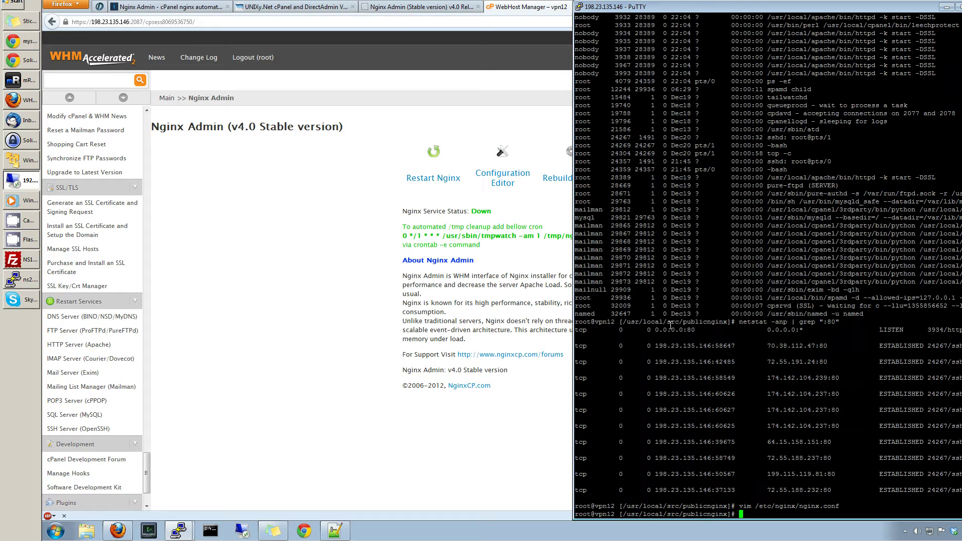
type("service nginx")
key("Return")
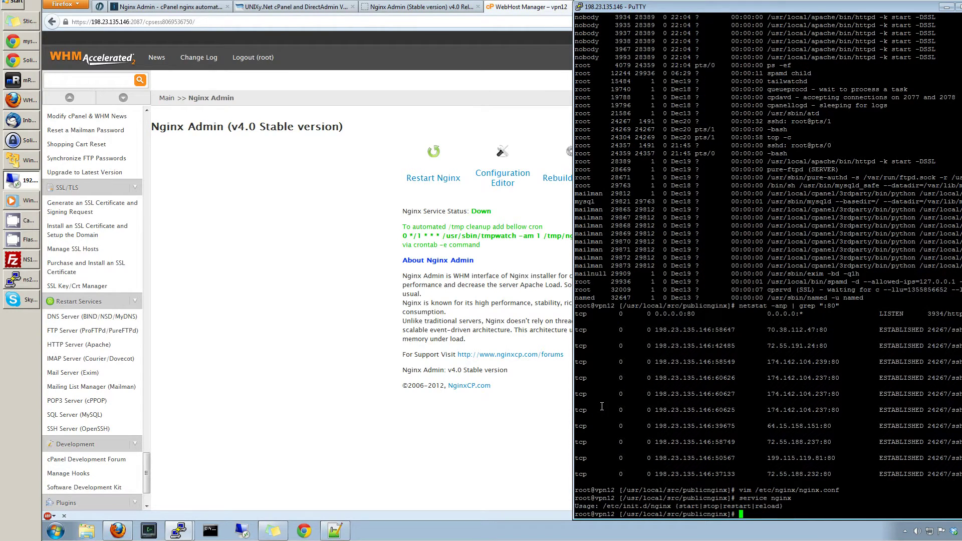
key("Up")
type("start")
key("Return")
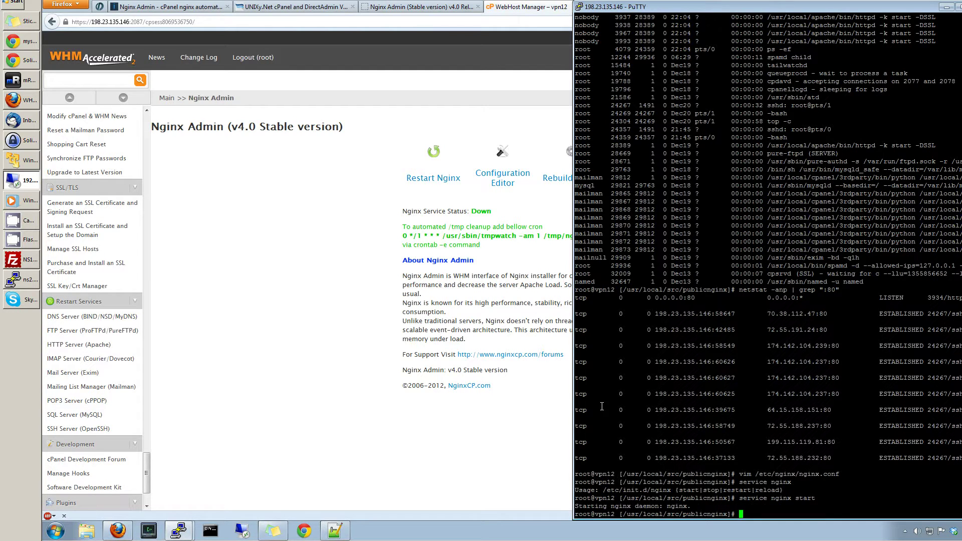
- Confirm nginx master and worker processes with ps -ef, then return to the Nginx Admin page
type("ps -ef")
key("Return")
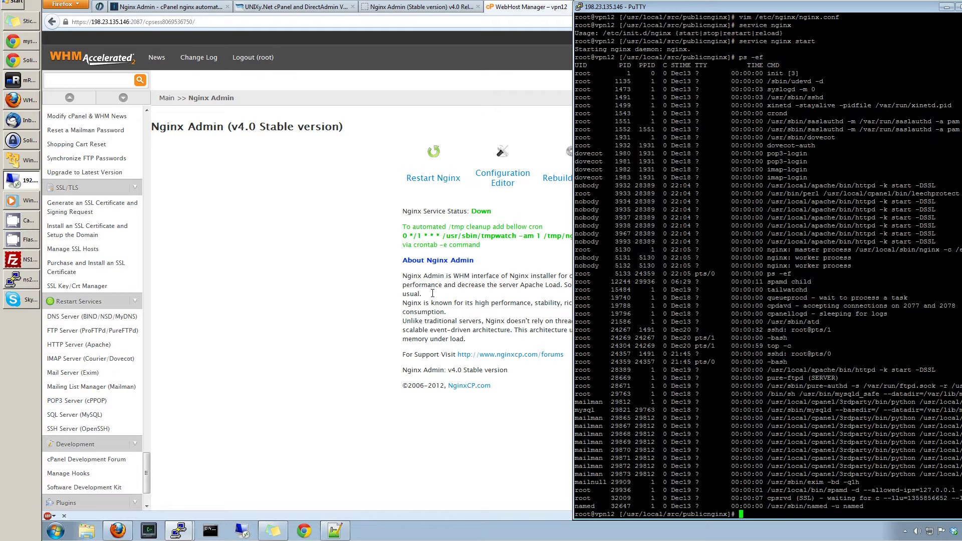
left_click(340, 291)
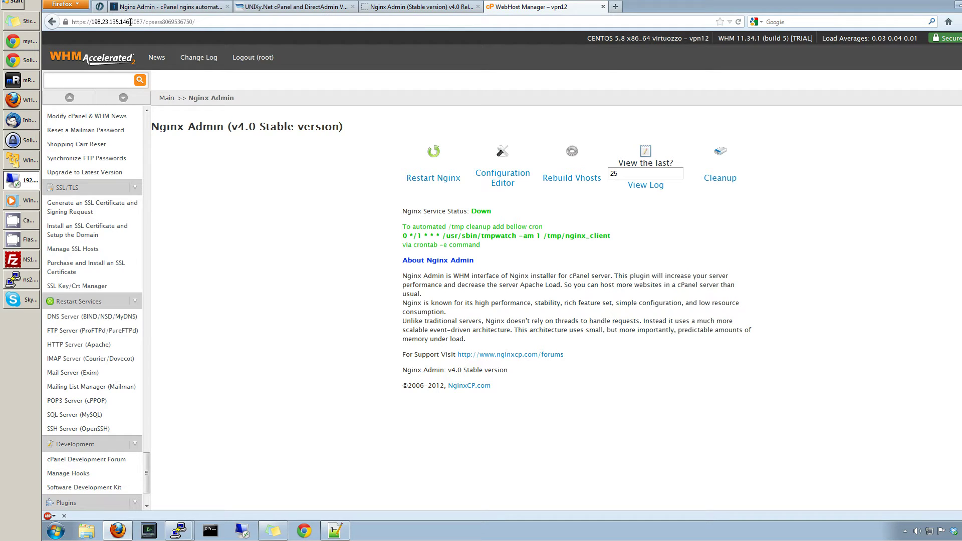
left_click_drag(130, 22, 94, 32)
key("ctrl+c")
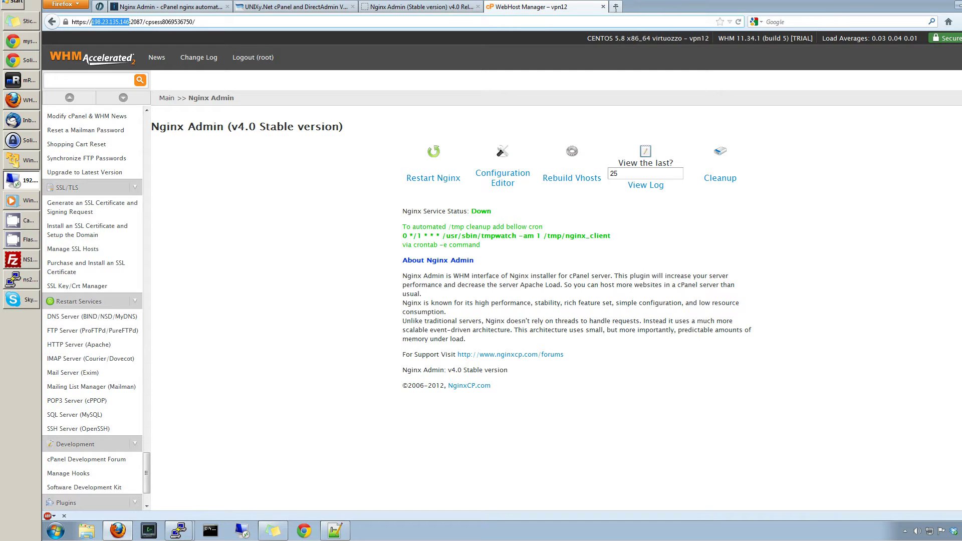
left_click(617, 7)
type("http://")
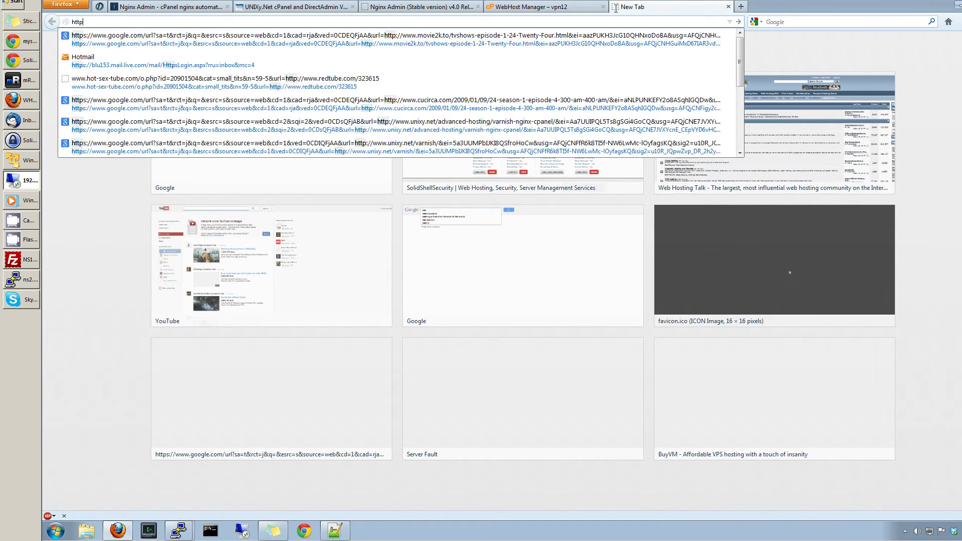
key("ctrl+v")
key("Return")
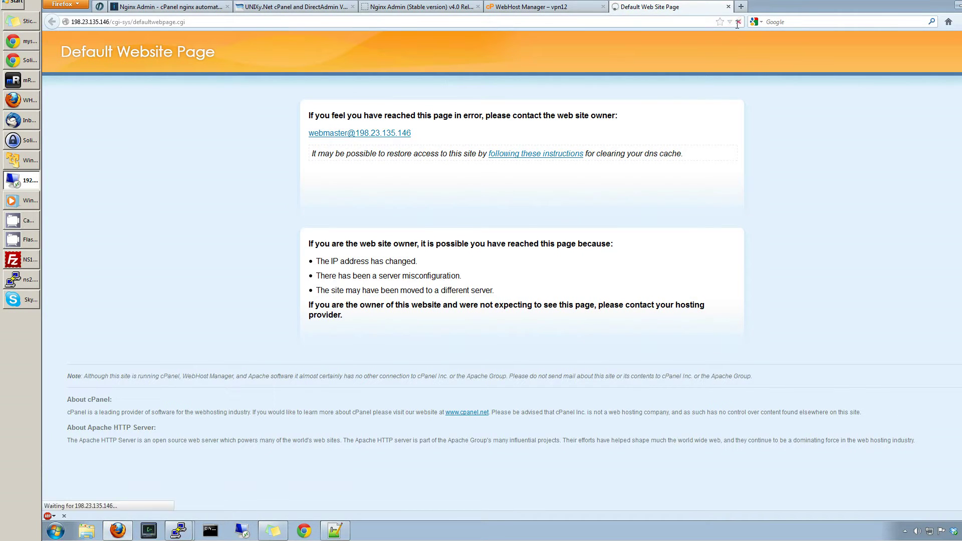
left_click(177, 516)
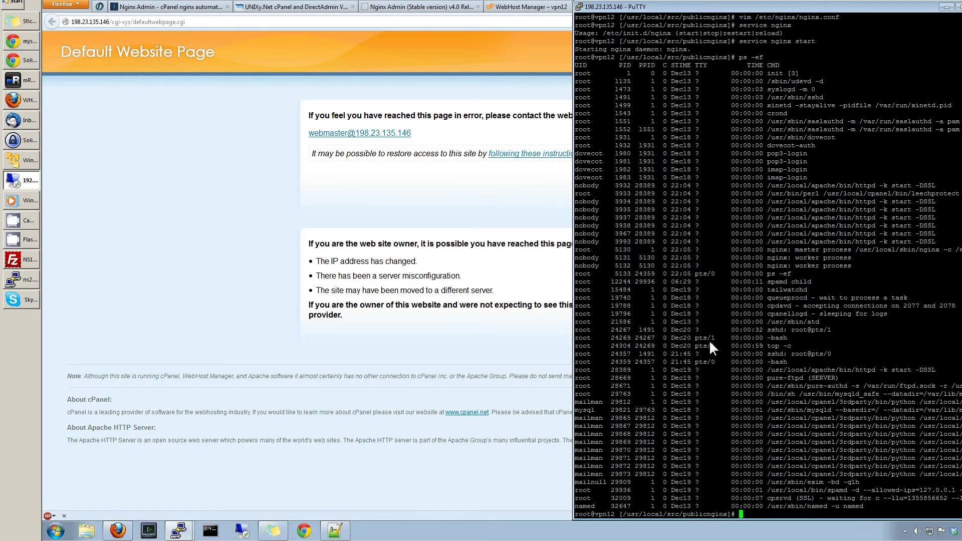
- Check /etc/nginx/vhosts and /etc/nginx/vhost (both missing), then list the contents of /etc/nginx/
type("ls /etc/nginx/vhosts")
key("Return")
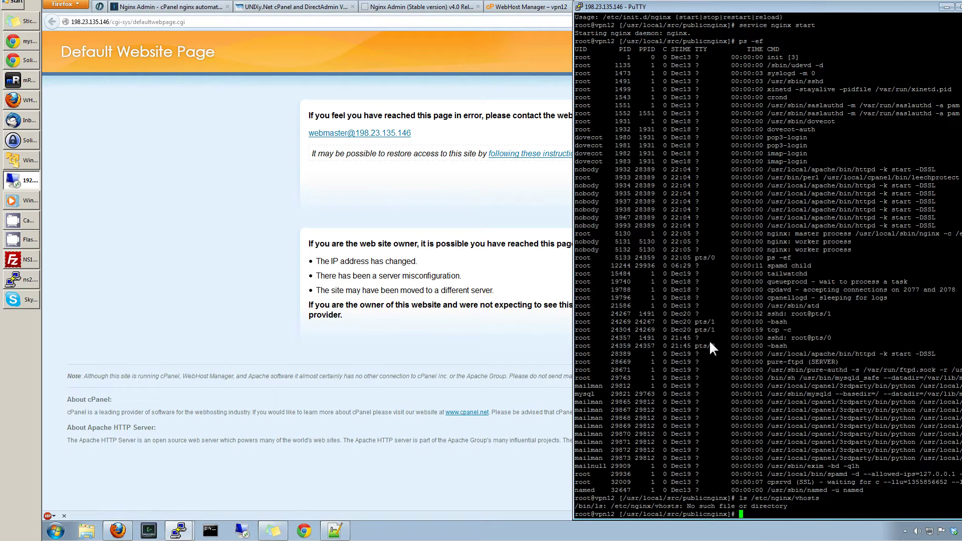
key("Up")
key("BackSpace")
key("Return")
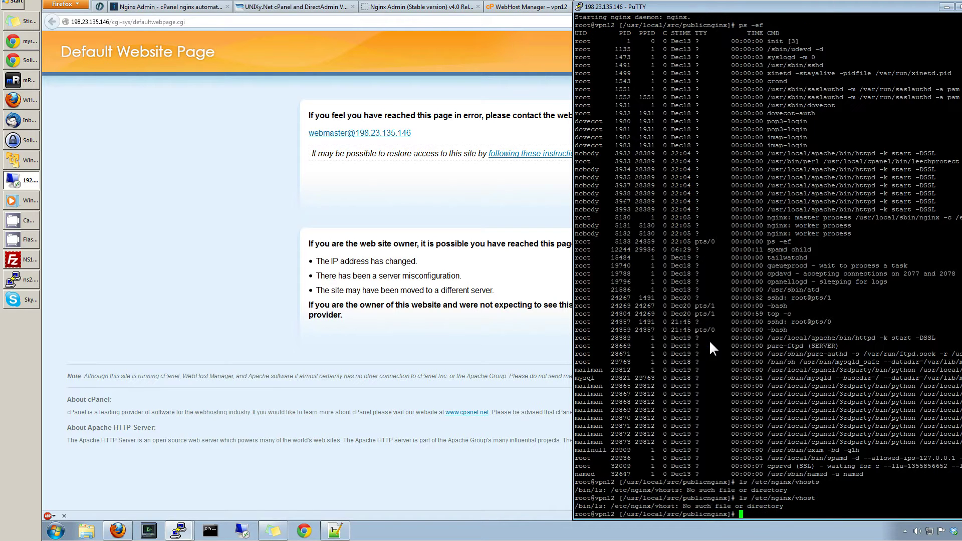
key("Up")
key("BackSpace")
key("BackSpace")
key("BackSpace")
key("BackSpace")
key("BackSpace")
key("Return")
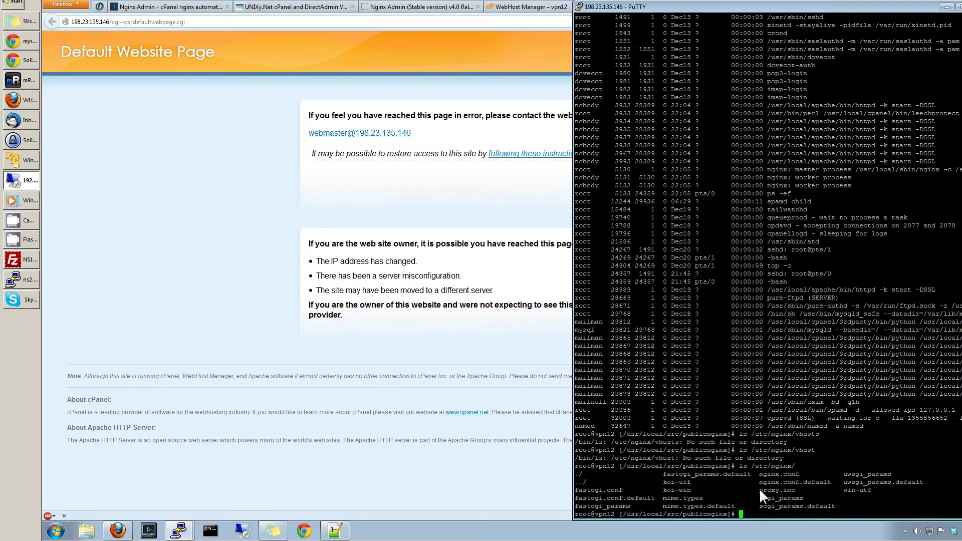
- Run netstat -anp and scroll back to read the tcp LISTEN rows, including 0.0.0.0:80
left_click(799, 488)
type("netstat -anp")
key("Return")
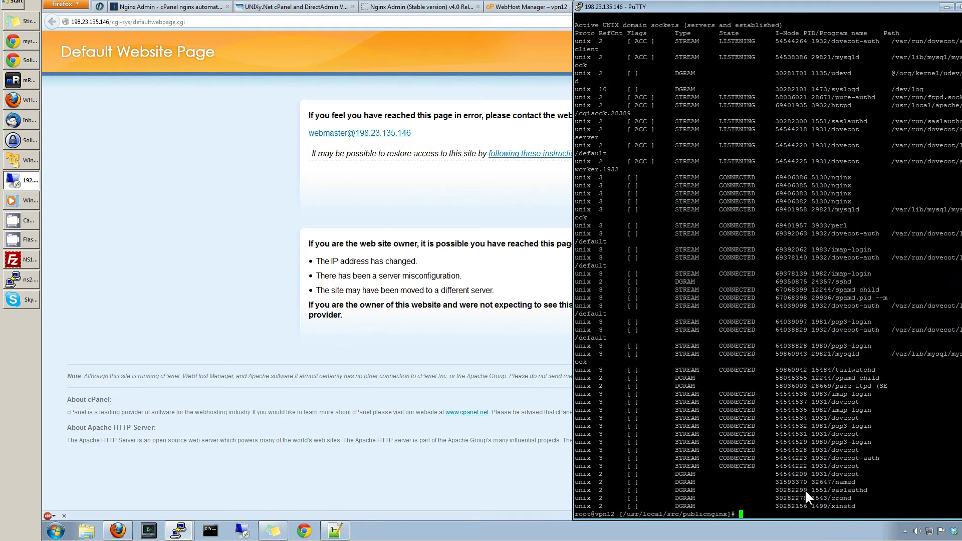
scroll(767, 266, "up", 7)
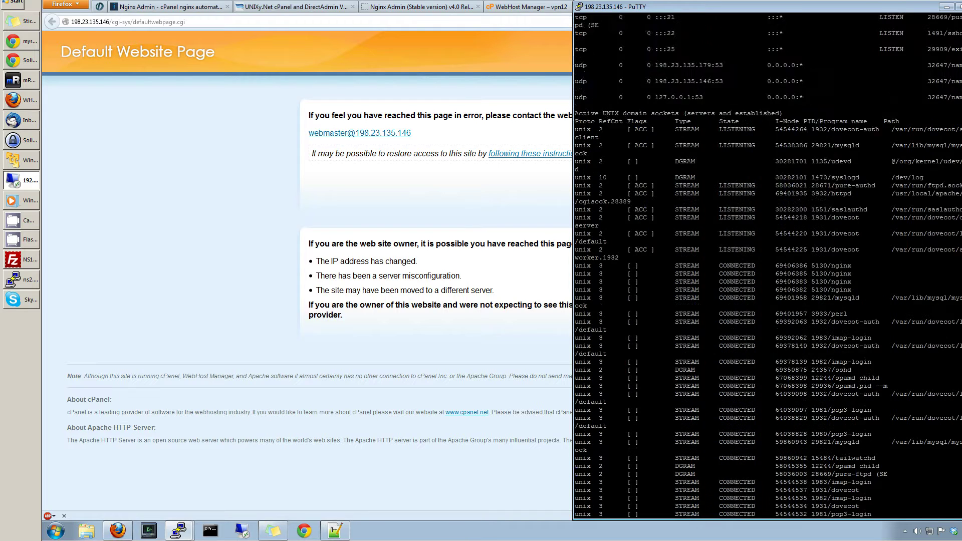
scroll(767, 265, "up", 18)
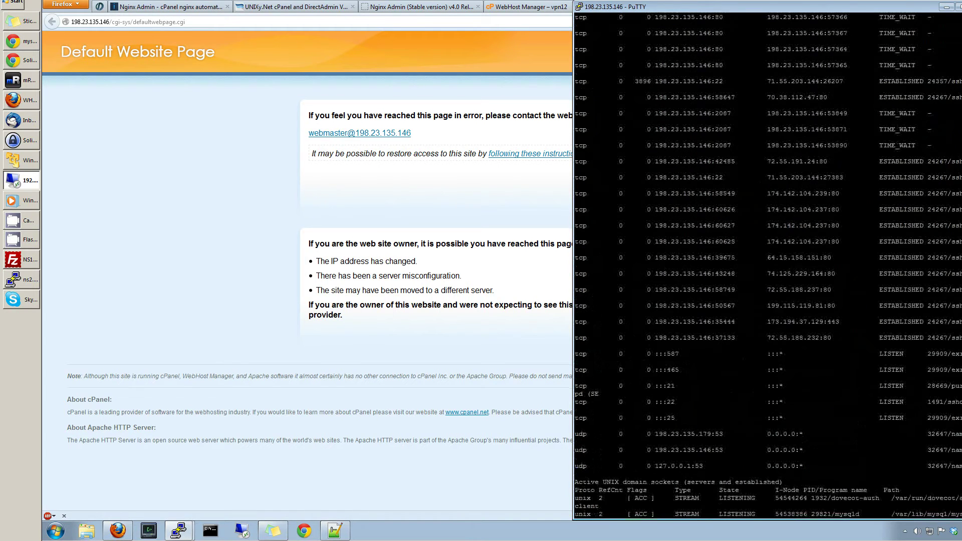
scroll(767, 265, "up", 1)
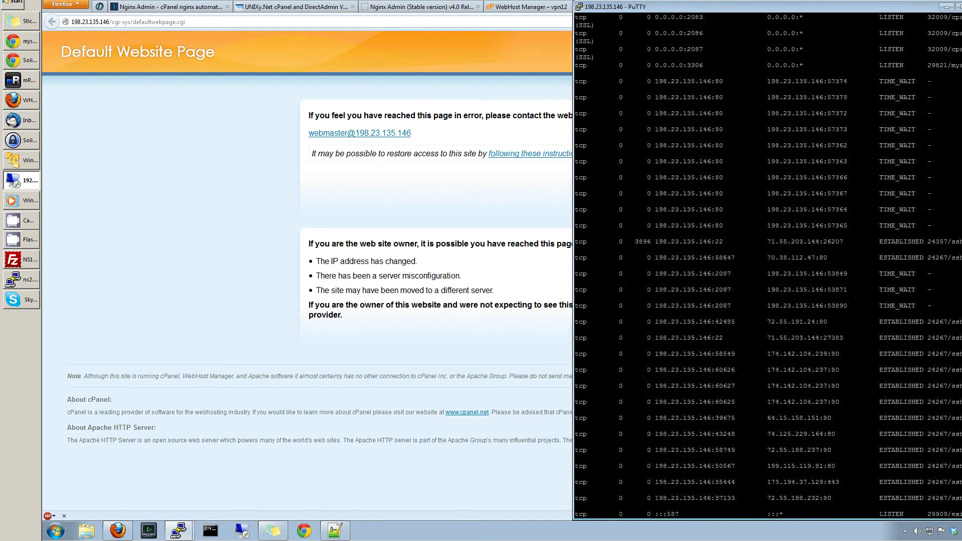
scroll(767, 265, "up", 7)
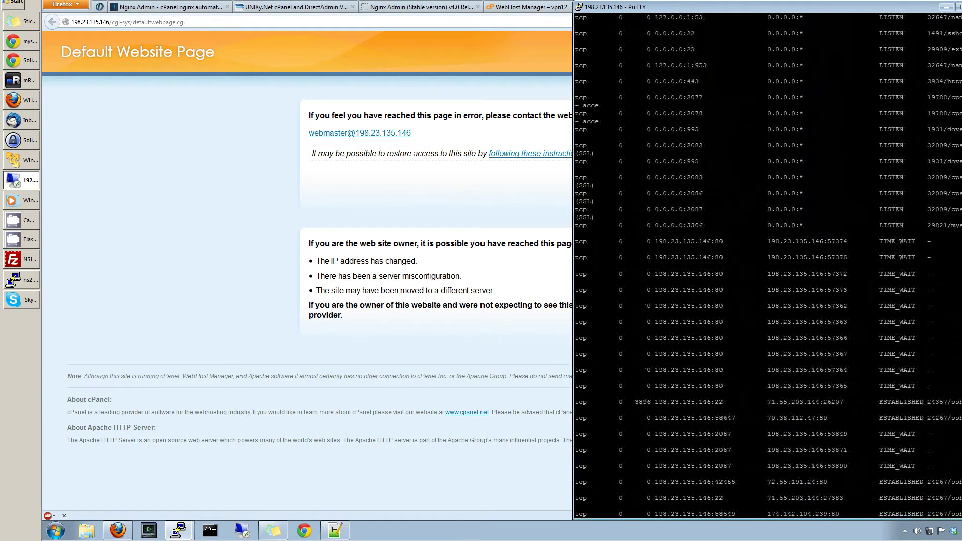
scroll(924, 272, "up", 1)
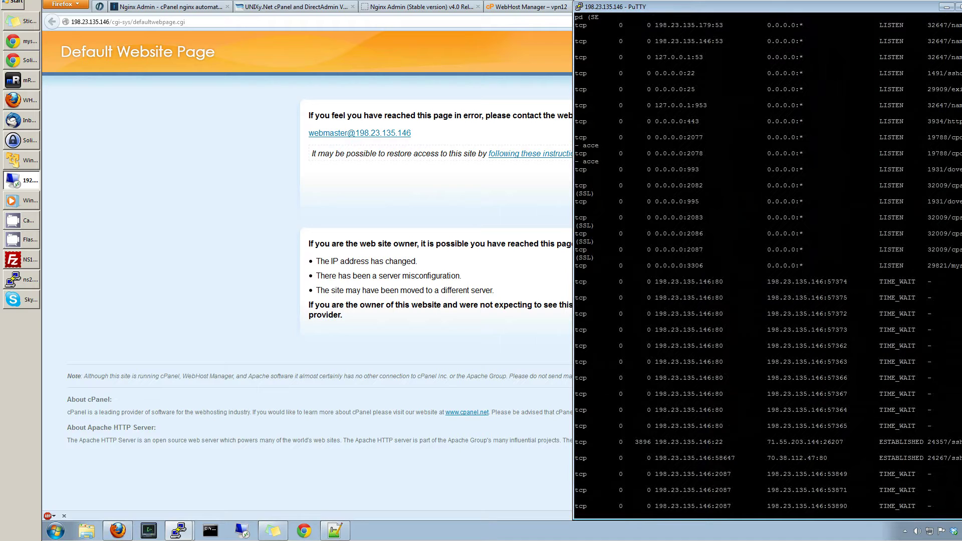
scroll(925, 272, "down", 5)
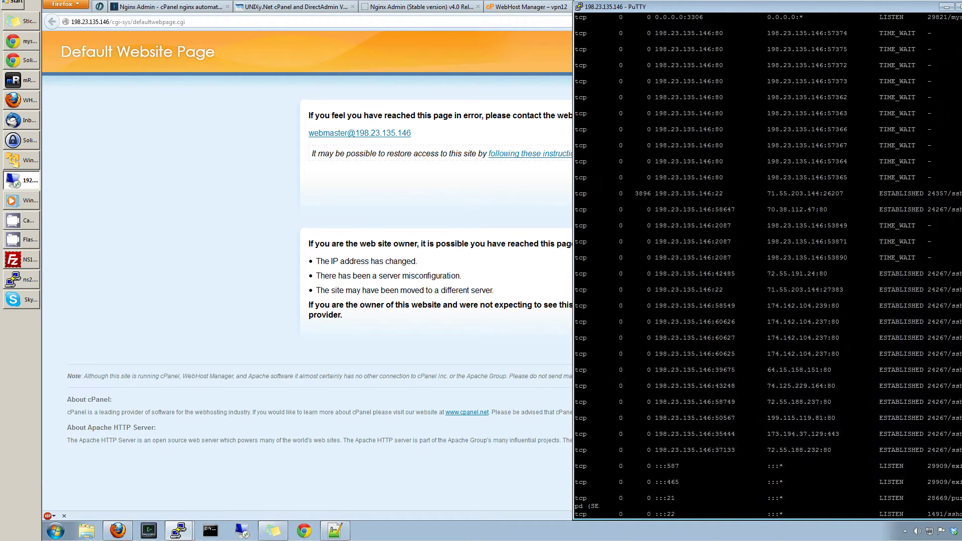
scroll(925, 272, "up", 18)
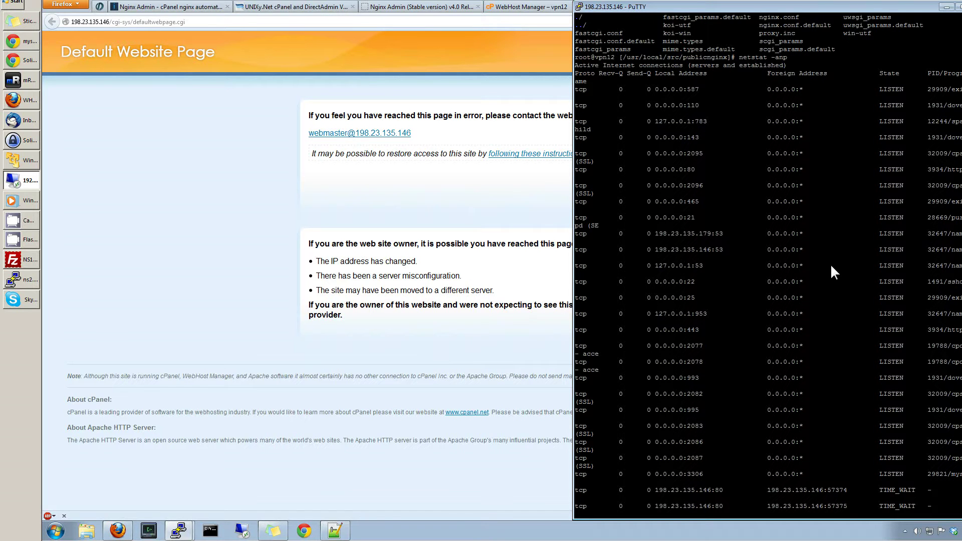
- Open /usr/local/apache/conf/httpd.conf in vim, correcting the mistyped http.conf file name
type("v")
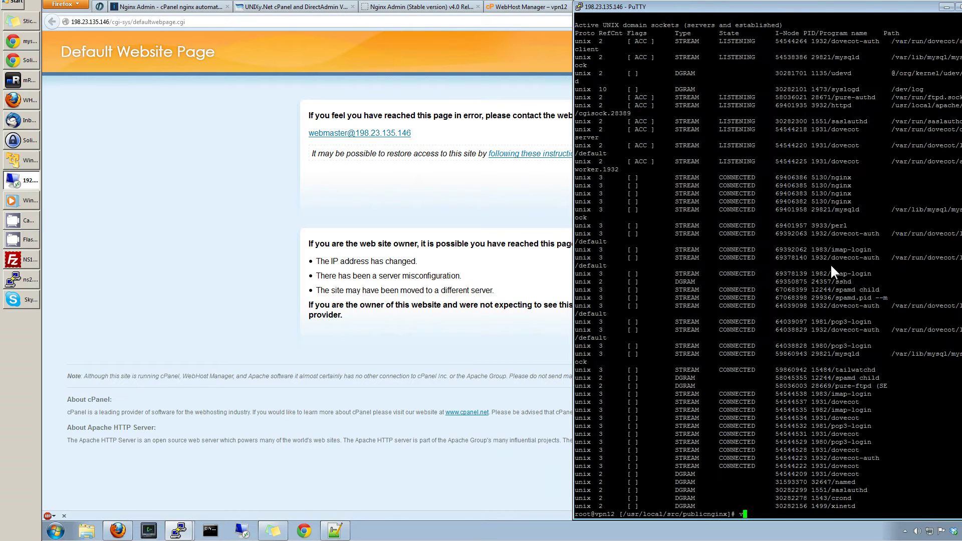
type("im /usr/local/apache/conf/http.conf")
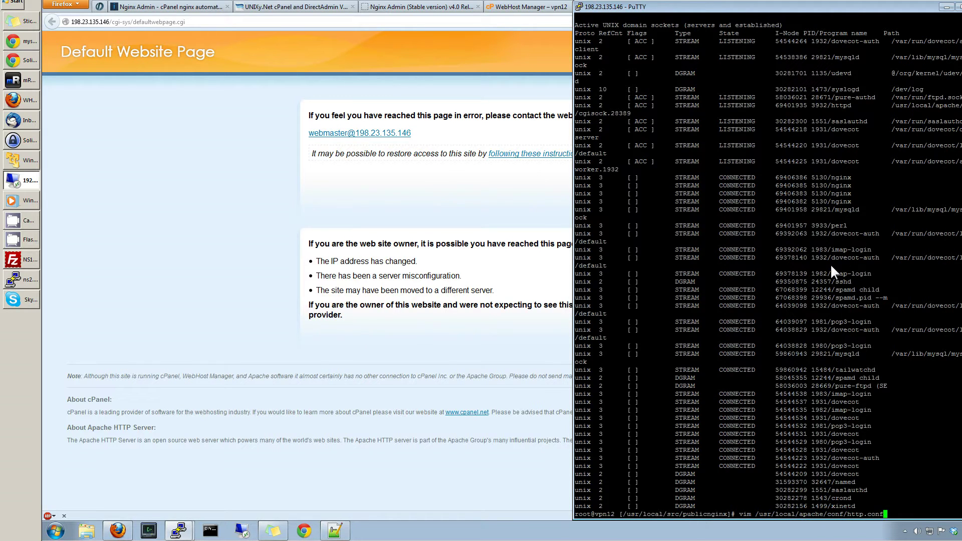
key("Return")
type(":q")
key("Return")
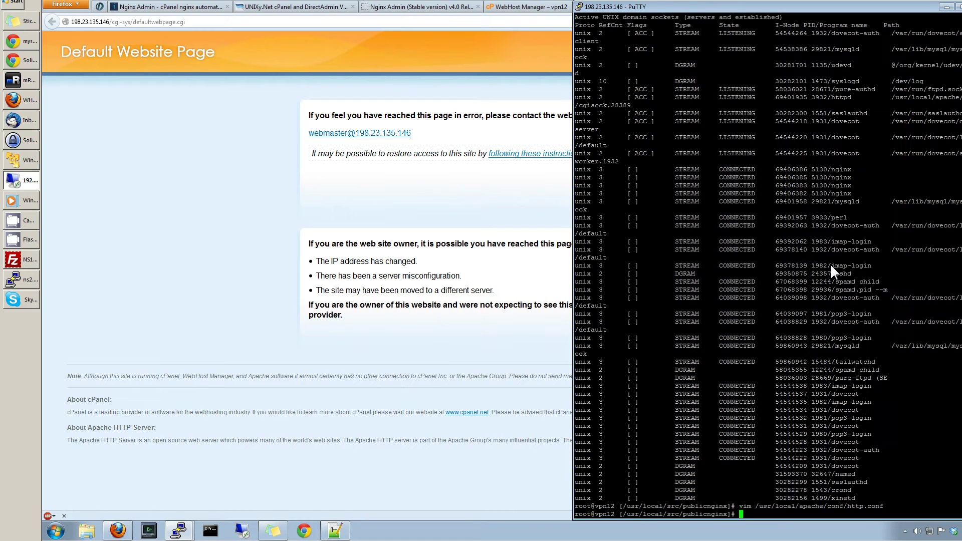
key("Up")
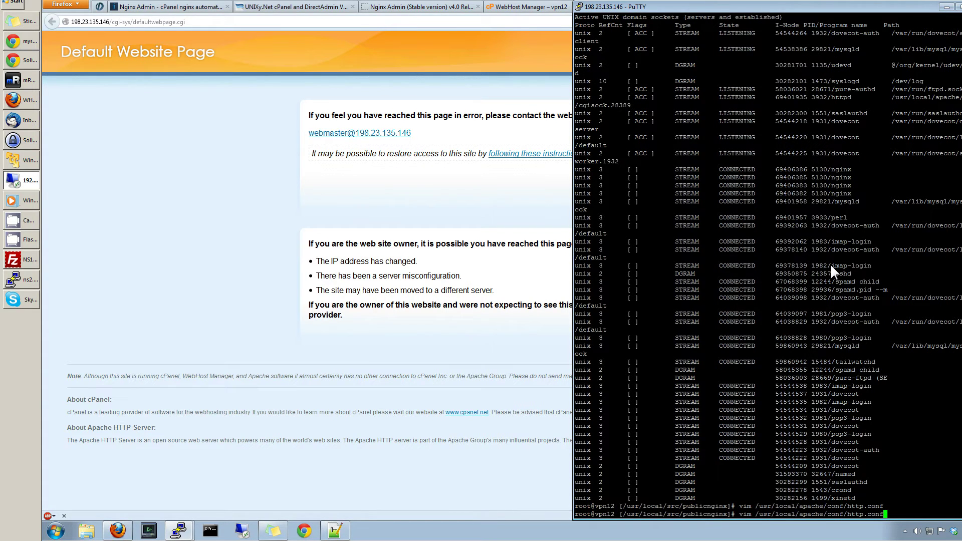
key("Left")
key("Left")
key("Left")
key("Left")
key("Left")
type("d")
key("Return")
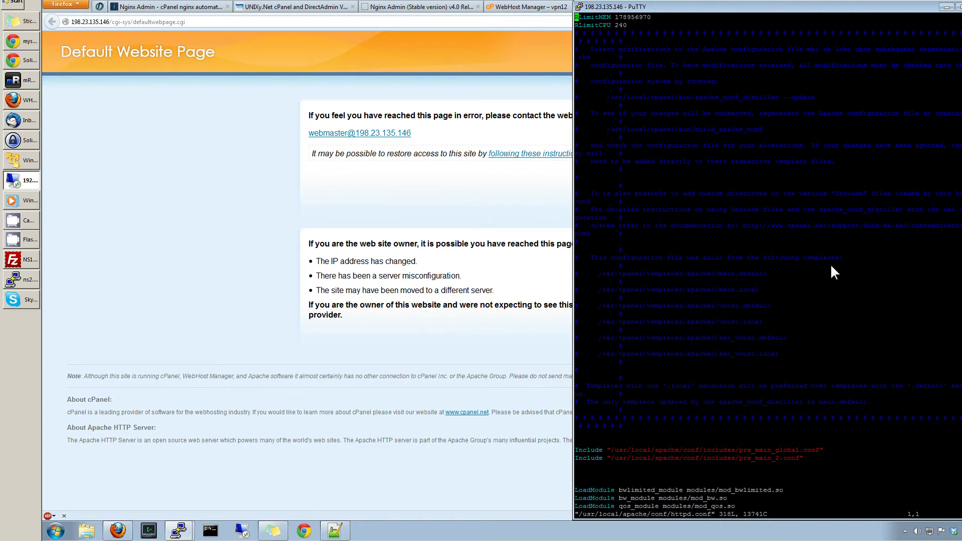
- Change the Listen line from 0.0.0.0:80 to 0.0.0.0:8080
key("Page_Down")
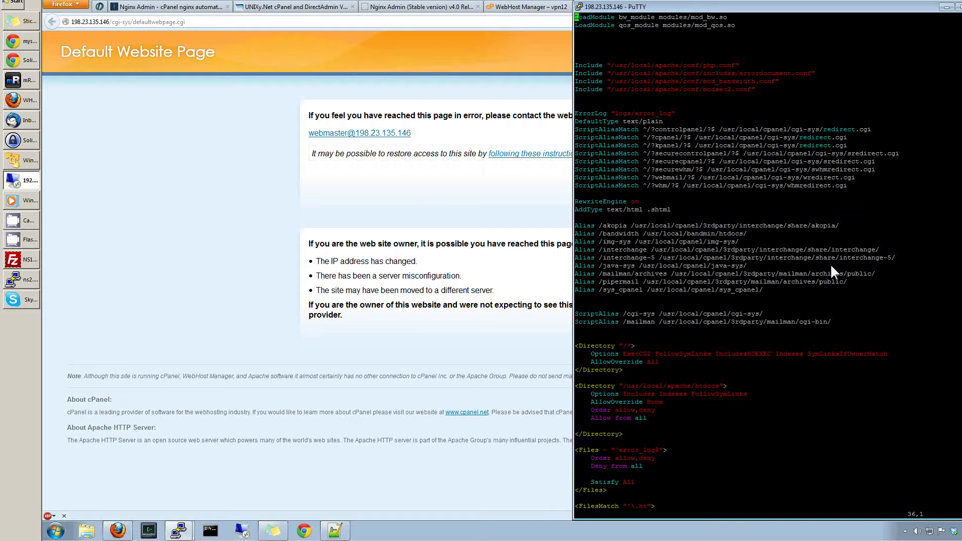
key("Page_Down")
key("Page_Down")
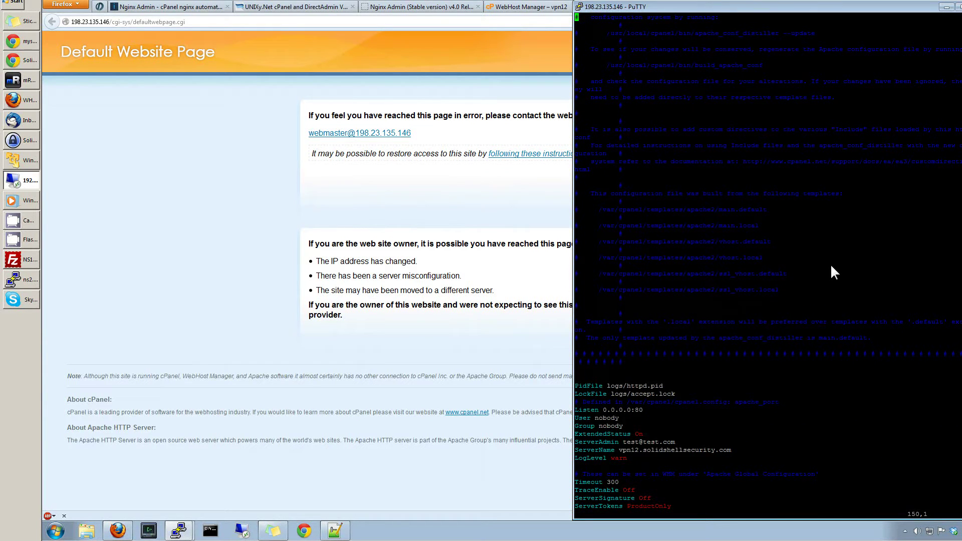
key("i")
key("Down")
key("Down")
key("Down")
key("Down")
key("Down")
key("Down")
key("Down")
key("Down")
key("Down")
key("Down")
key("Down")
key("Down")
key("Down")
key("Down")
key("Down")
key("Down")
key("Down")
key("Down")
key("Down")
key("Down")
key("Up")
key("Right")
key("Right")
key("Right")
key("Right")
key("Right")
key("Right")
key("Right")
key("Right")
key("Right")
key("Right")
key("Right")
key("Right")
key("Right")
key("Right")
key("Right")
key("Right")
key("Right")
type("80")
- Change the 127.0.0.1 virtual host and NameVirtualHost entries from port 80 to 8080
key("Down")
key("Down")
key("Down")
key("Down")
key("Down")
key("Down")
key("Down")
key("Down")
key("Down")
key("Down")
key("Down")
key("Down")
key("Down")
key("Down")
key("Down")
key("Down")
key("Down")
key("Down")
key("Down")
key("Down")
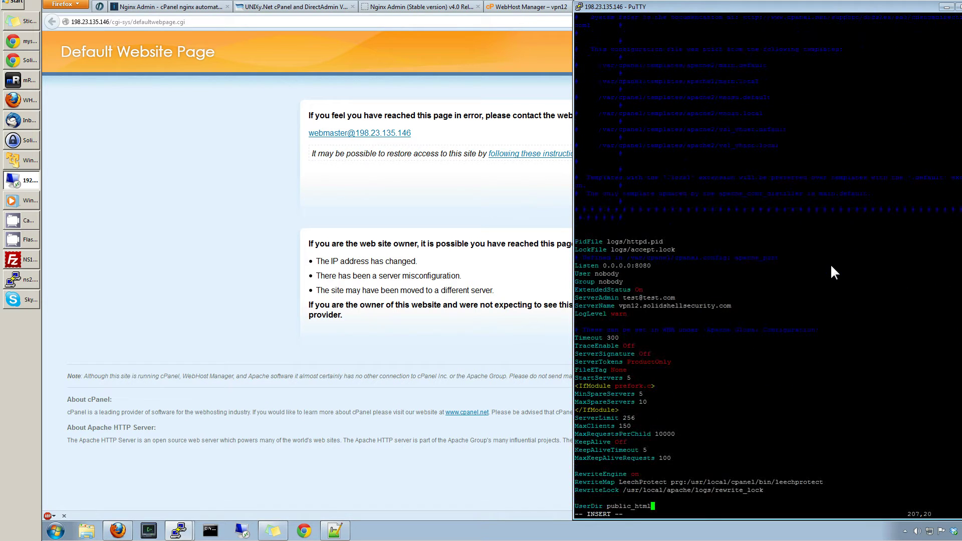
key("Page_Down")
key("Page_Down")
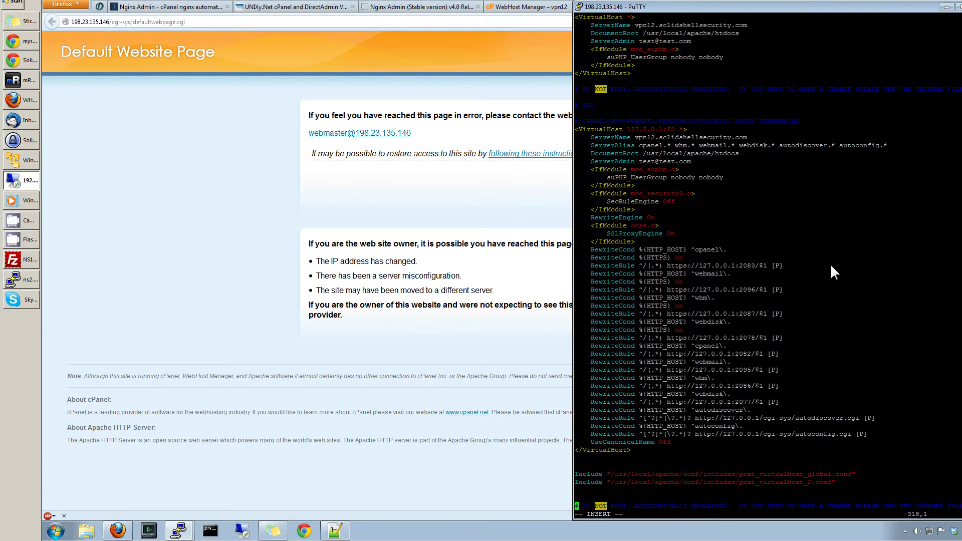
key("Up")
key("Up")
key("Up")
key("Up")
key("Up")
key("Up")
key("Up")
key("Up")
key("Up")
key("Up")
key("Up")
key("Up")
key("Up")
key("Up")
key("Up")
key("Up")
key("Up")
key("Up")
key("Up")
key("Up")
key("Up")
key("Up")
key("Up")
key("Up")
key("Up")
key("Up")
key("Up")
key("Up")
key("Up")
key("Up")
key("Down")
key("Right")
key("Right")
key("Right")
key("Right")
key("Right")
key("Right")
key("Right")
key("Right")
key("Right")
key("Right")
key("Right")
key("Right")
key("Right")
key("Right")
key("Right")
key("Right")
key("Right")
key("Right")
key("Right")
key("Right")
key("Right")
key("Right")
key("Right")
key("Right")
key("Right")
type("80")
key("Page_Up")
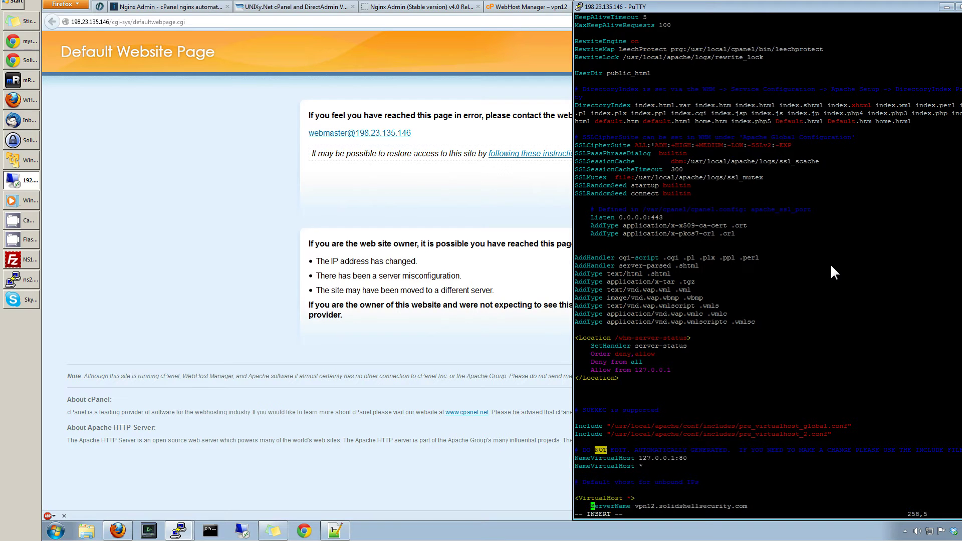
key("Down")
key("Up")
key("Up")
key("Up")
key("Up")
key("Up")
key("Up")
key("Up")
key("Up")
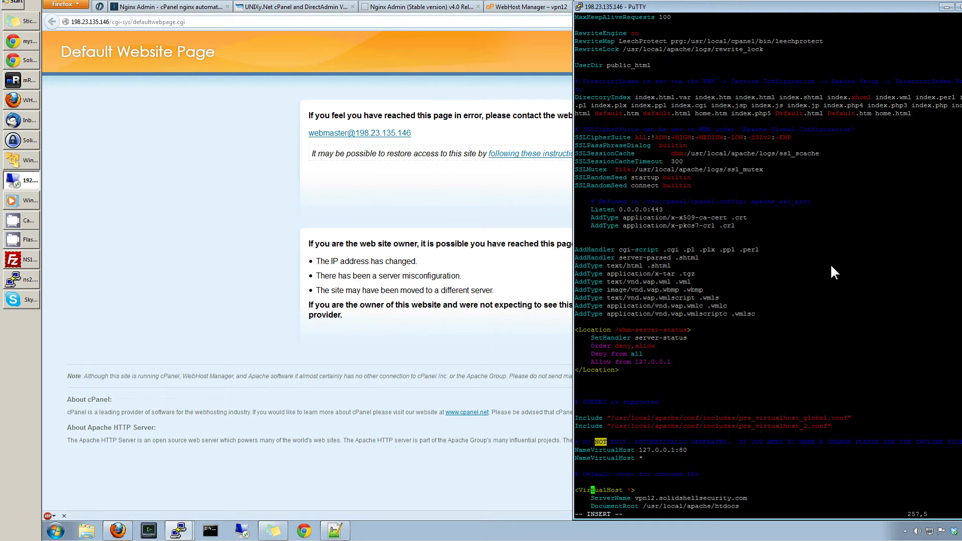
key("Down")
key("Right")
key("Right")
key("Right")
key("Right")
key("Right")
key("Right")
key("Right")
key("Right")
key("Right")
key("Right")
key("Right")
key("Right")
key("Right")
key("Right")
key("Right")
key("Right")
key("Right")
key("Right")
key("Right")
key("Right")
key("Right")
type("80")
- Save httpd.conf and exit vim with :wq
key("Page_Up")
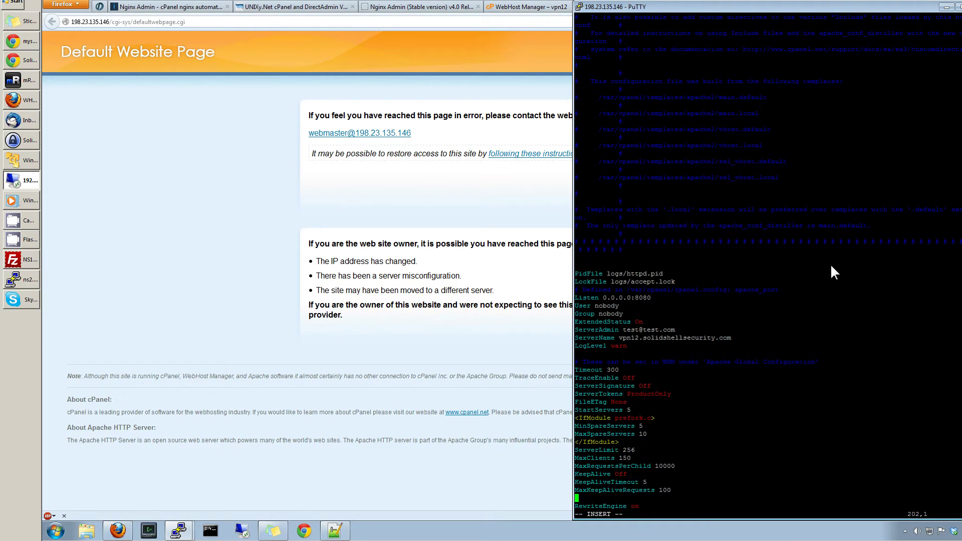
key("Page_Up")
key("Page_Up")
key("Page_Up")
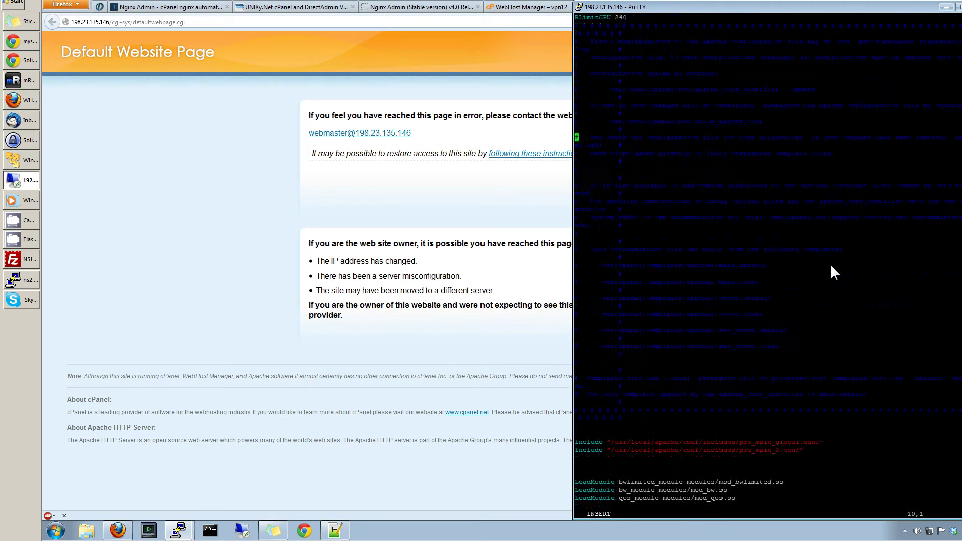
key("Escape")
type(":wq")
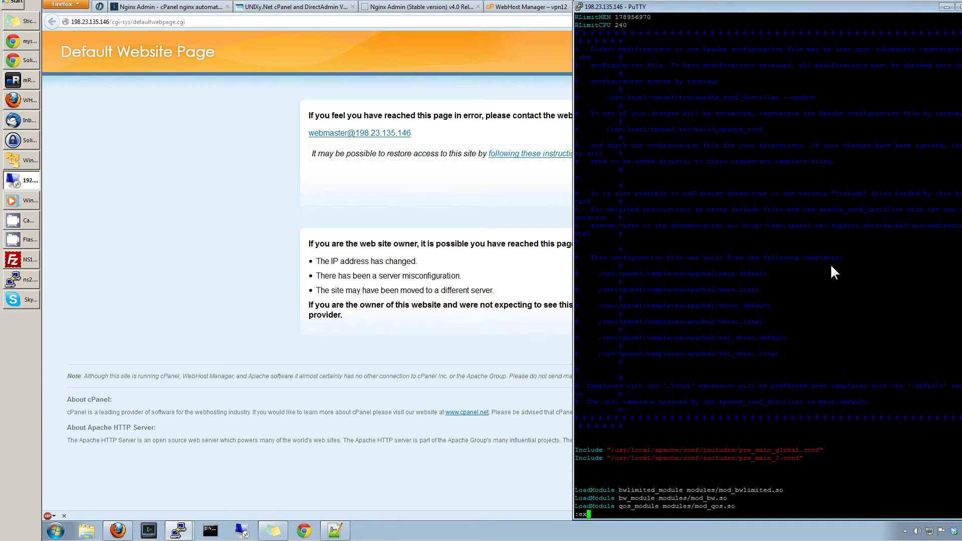
key("Return")
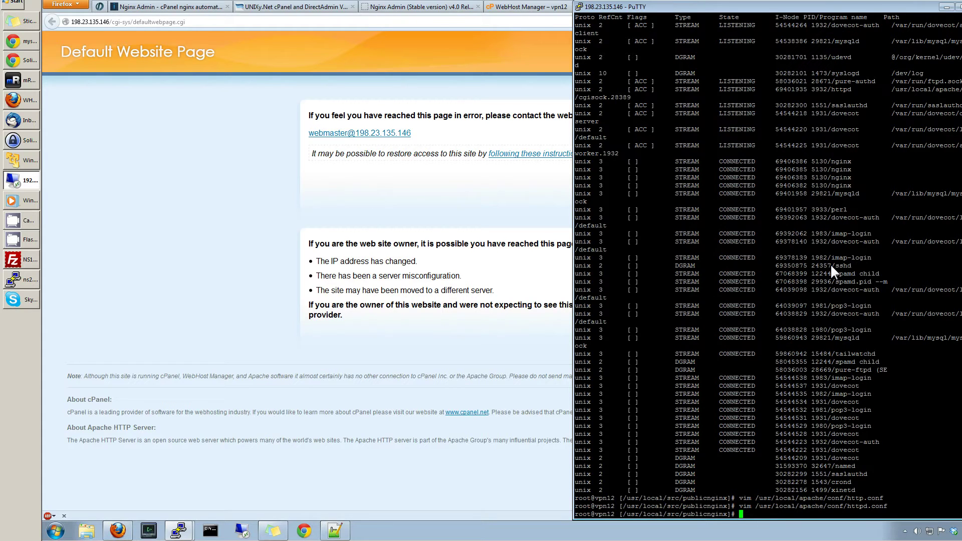
- Restart Apache with service httpd restart, then restart nginx
type("service httpd restart")
key("Return")
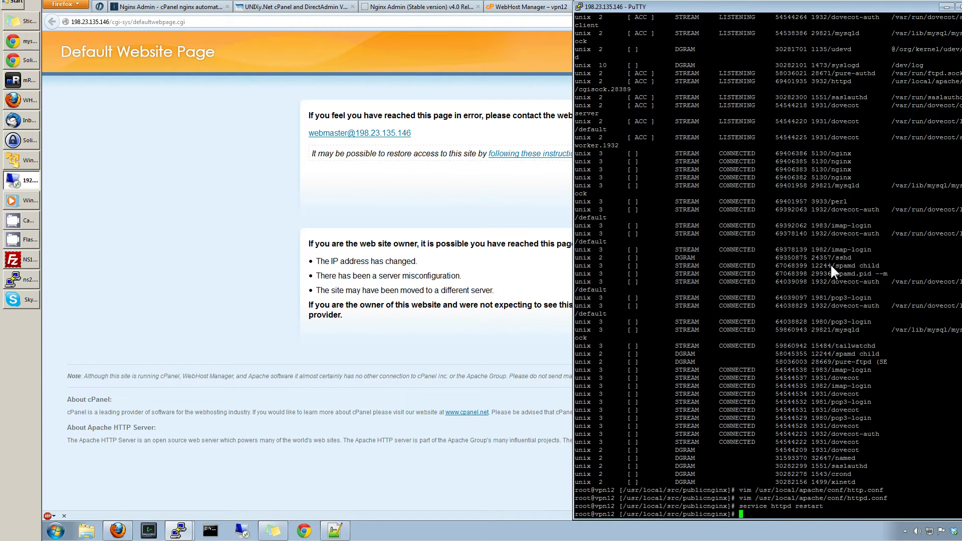
key("Up")
key("Up")
key("Up")
key("Up")
key("Up")
key("Up")
key("Up")
key("Up")
key("Up")
key("BackSpace")
key("BackSpace")
key("BackSpace")
key("BackSpace")
key("BackSpace")
type("restart")
key("Return")
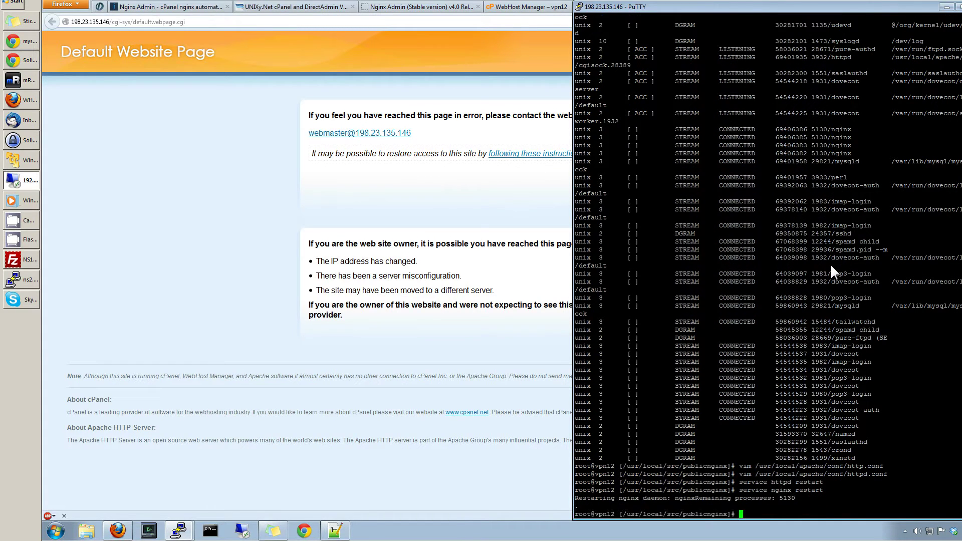
- Verify the restart with ps, ps -ef and netstat -anp
type("ps")
key("Return")
type("ps")
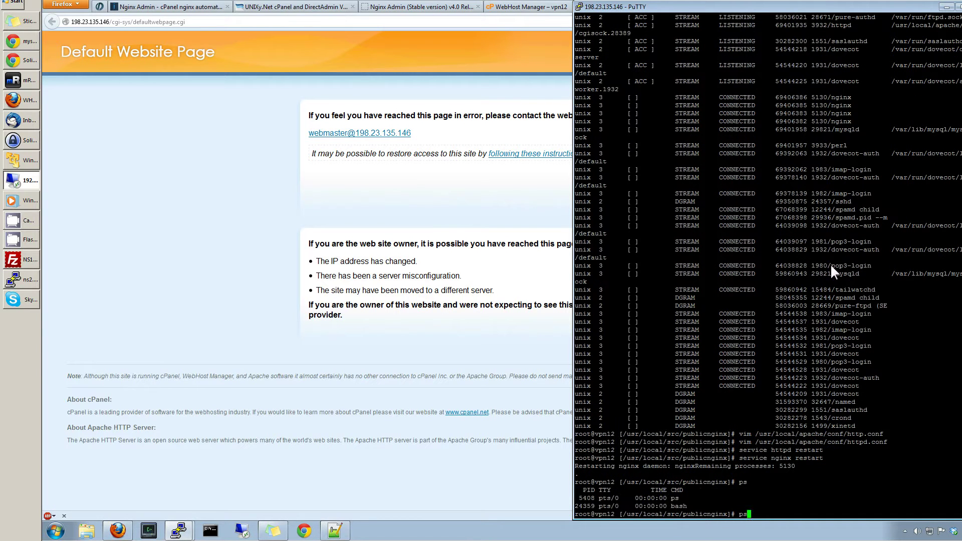
type(" -ef")
key("Return")
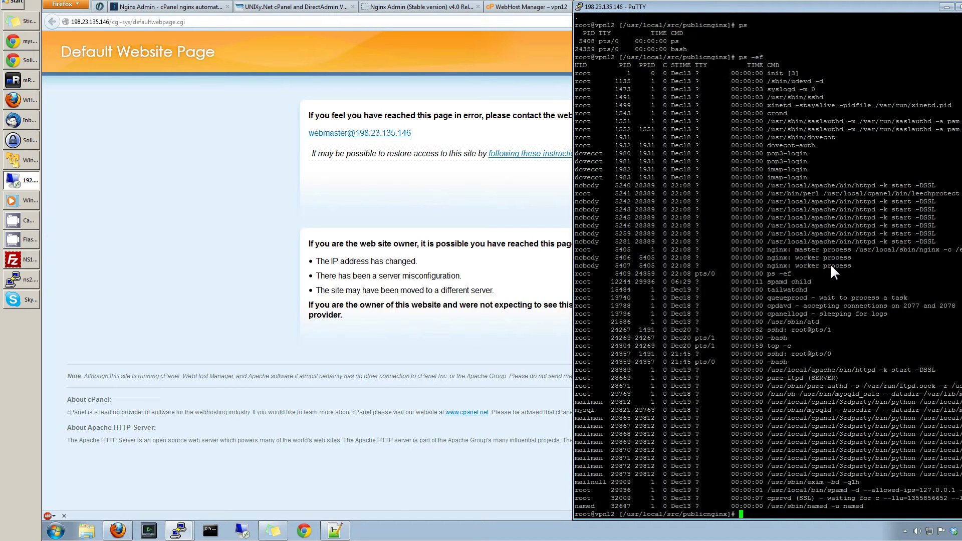
type("neta")
key("BackSpace")
key("BackSpace")
type("tstat -anp")
key("Return")
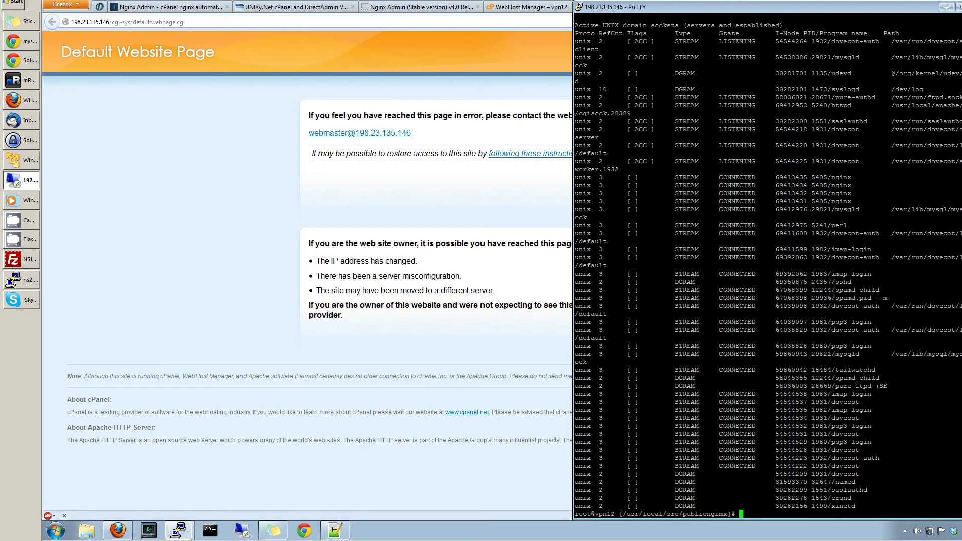
scroll(767, 265, "up", 10)
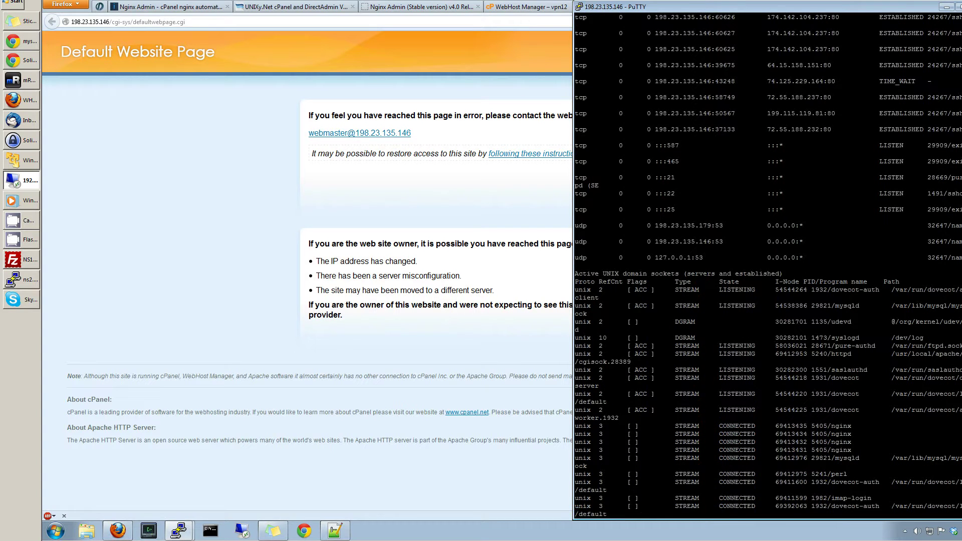
scroll(766, 266, "up", 10)
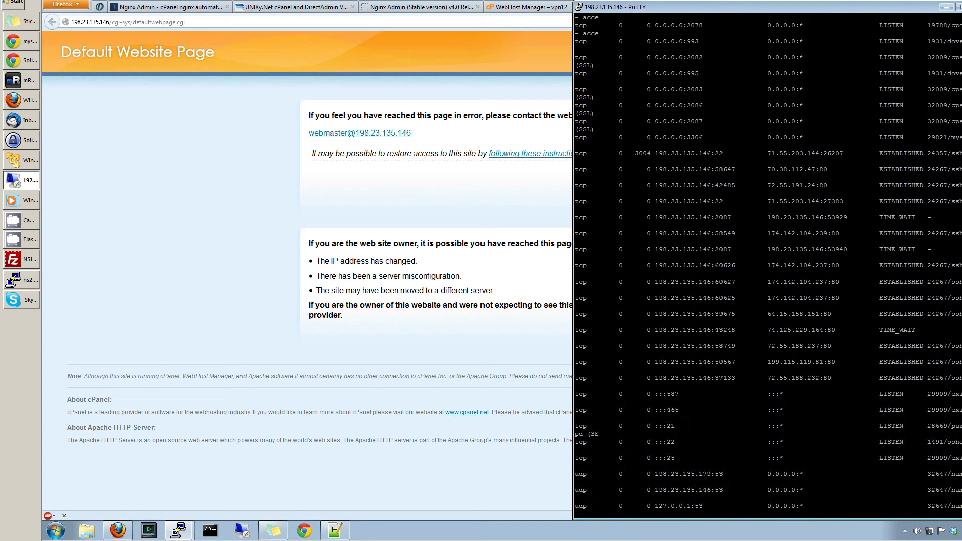
scroll(767, 266, "up", 13)
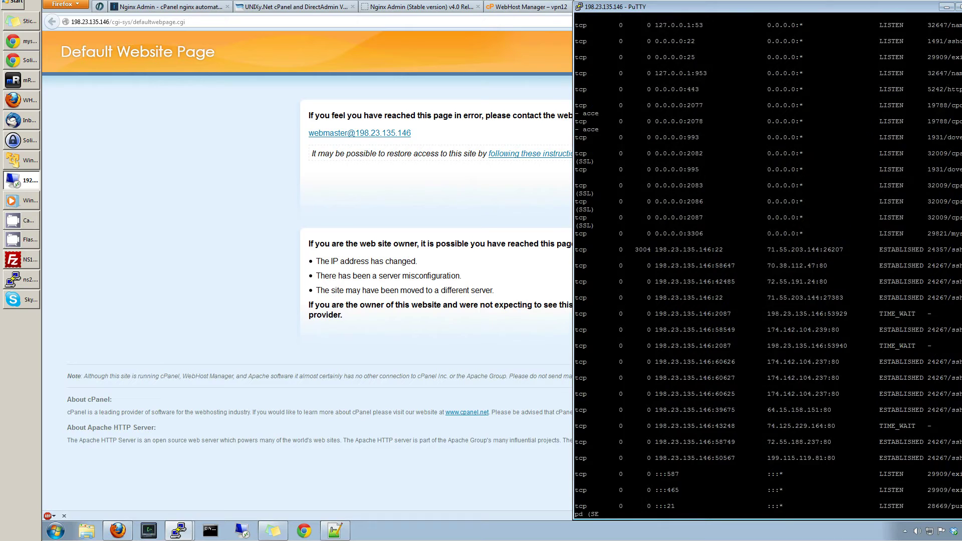
scroll(767, 266, "up", 1)
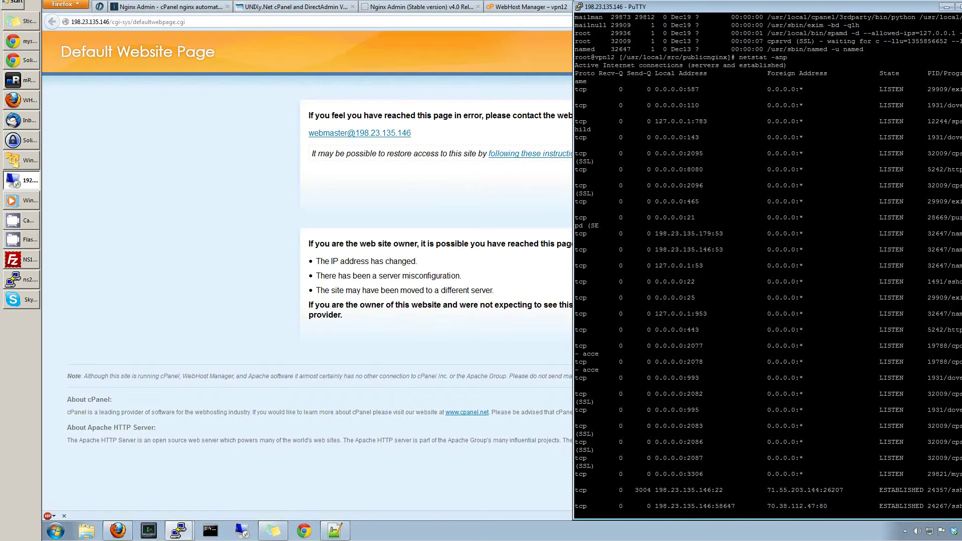
scroll(768, 266, "down", 7)
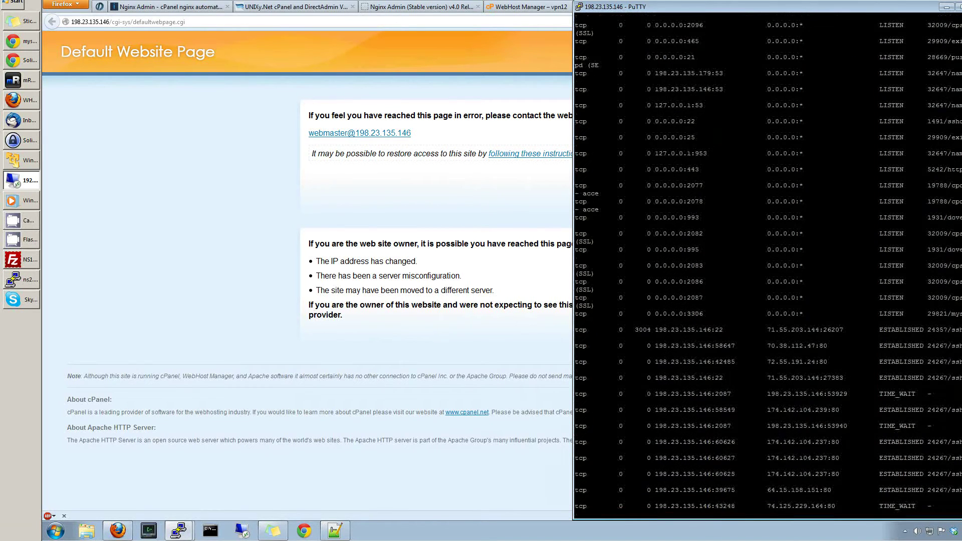
scroll(769, 266, "up", 2)
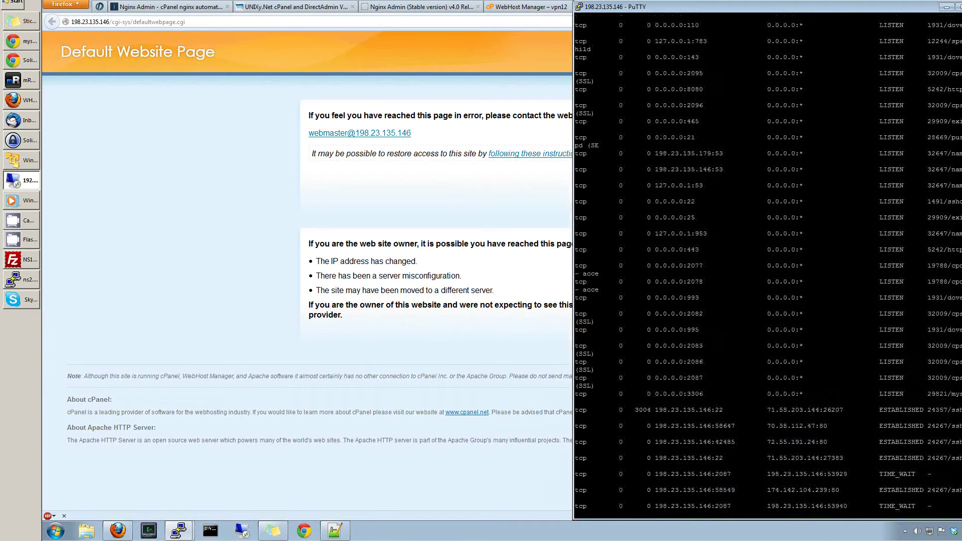
scroll(768, 266, "up", 1)
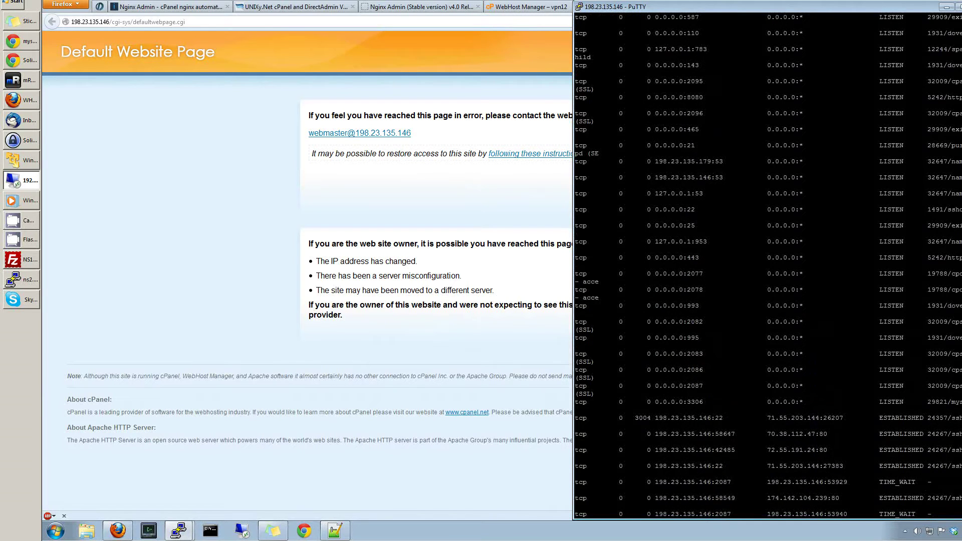
scroll(768, 266, "down", 9)
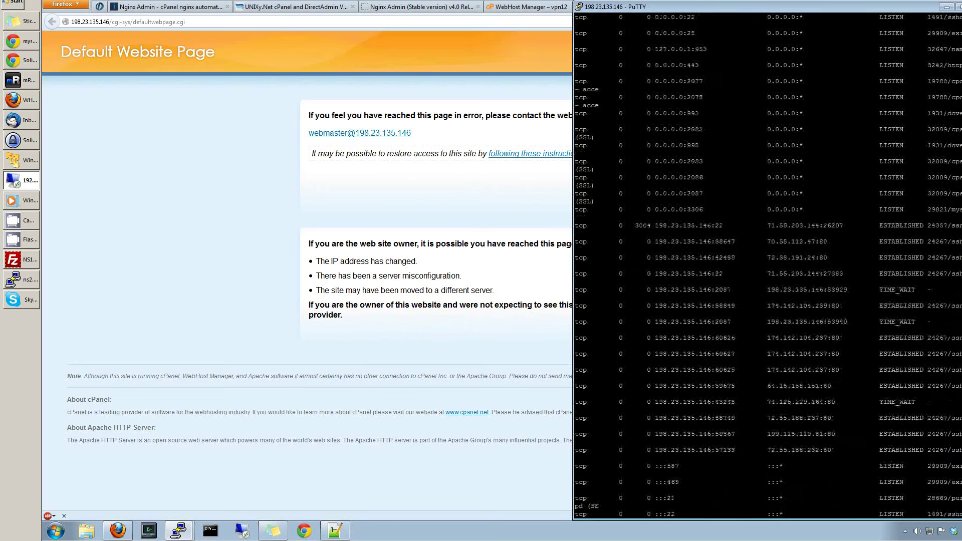
scroll(768, 266, "down", 2)
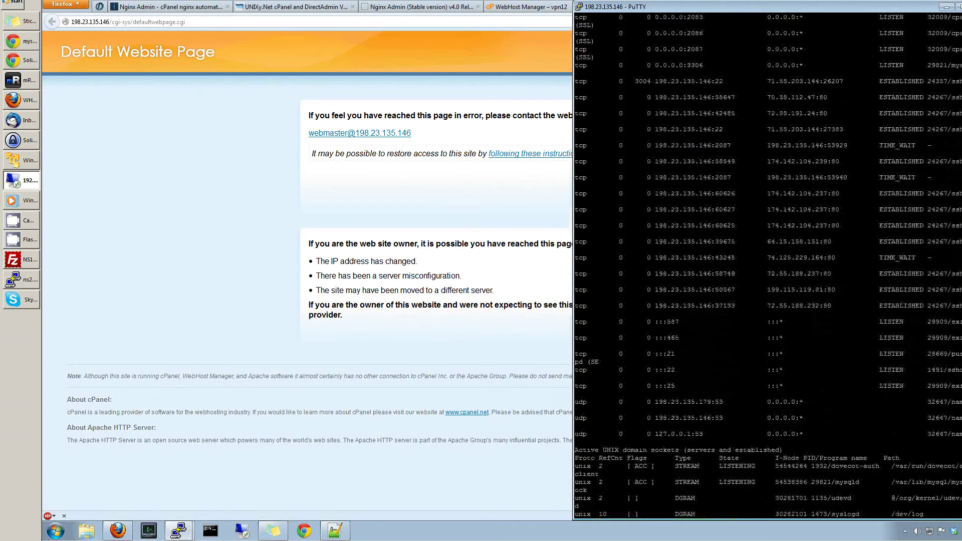
left_click(127, 41)
- Reload the default page, then load 198.23.135.146:8080 to reach cPanel's Default Website Page
left_click(740, 24)
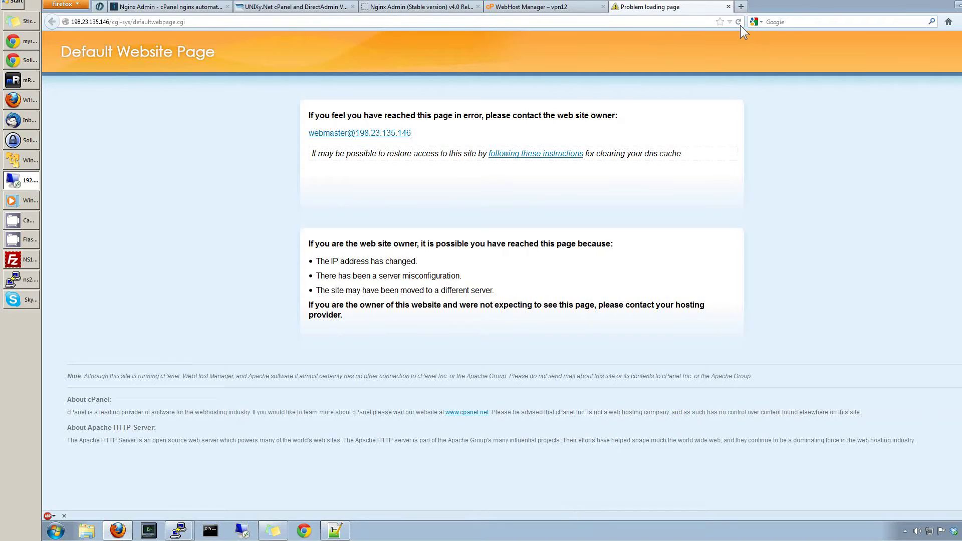
left_click(157, 23)
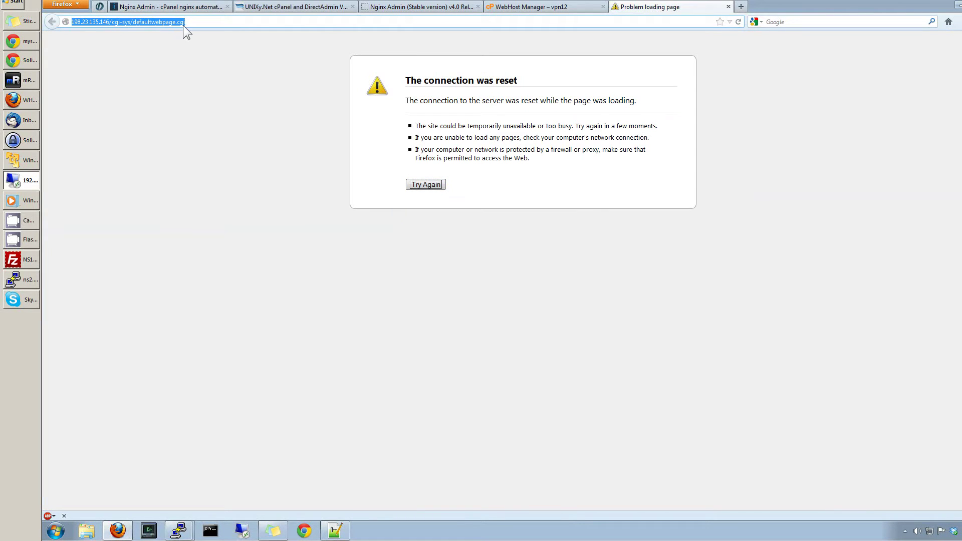
left_click(110, 23)
type(":")
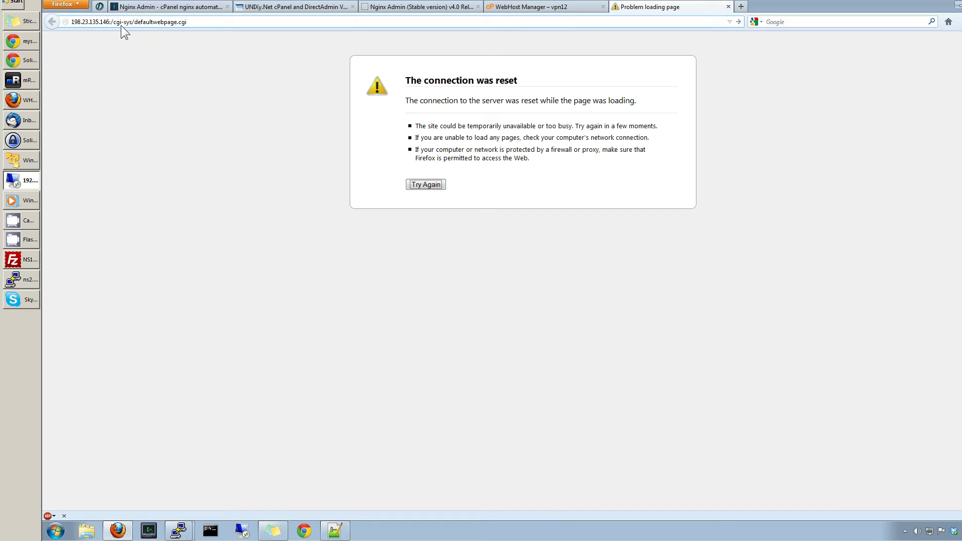
type("8080")
key("Return")
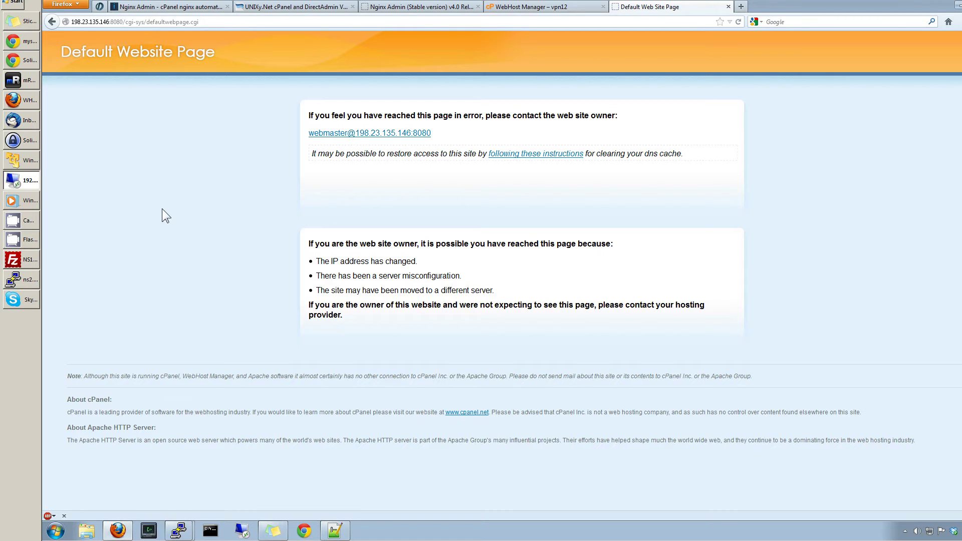
- Open /etc/nginx/nginx.conf in vim to review it, then quit with :q
mouse_move(179, 529)
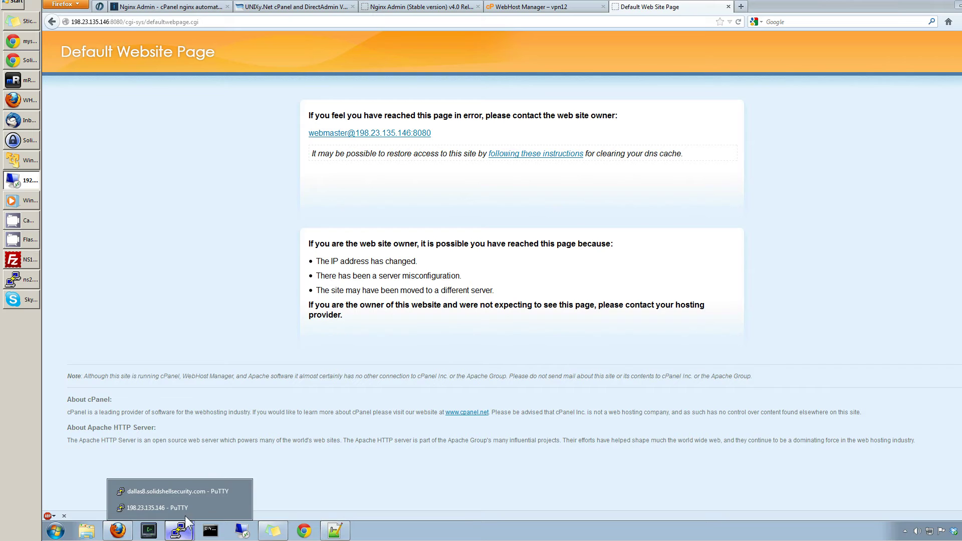
left_click(182, 507)
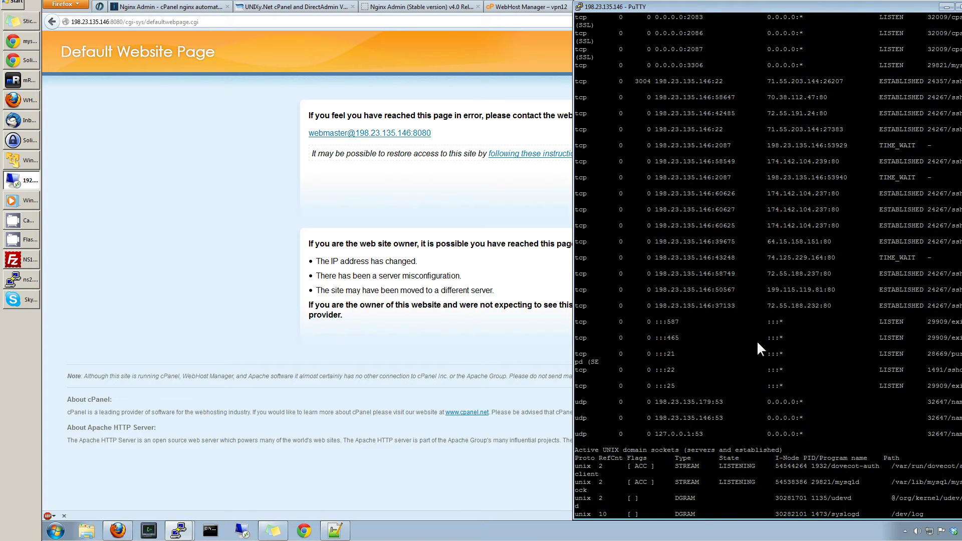
key("Up")
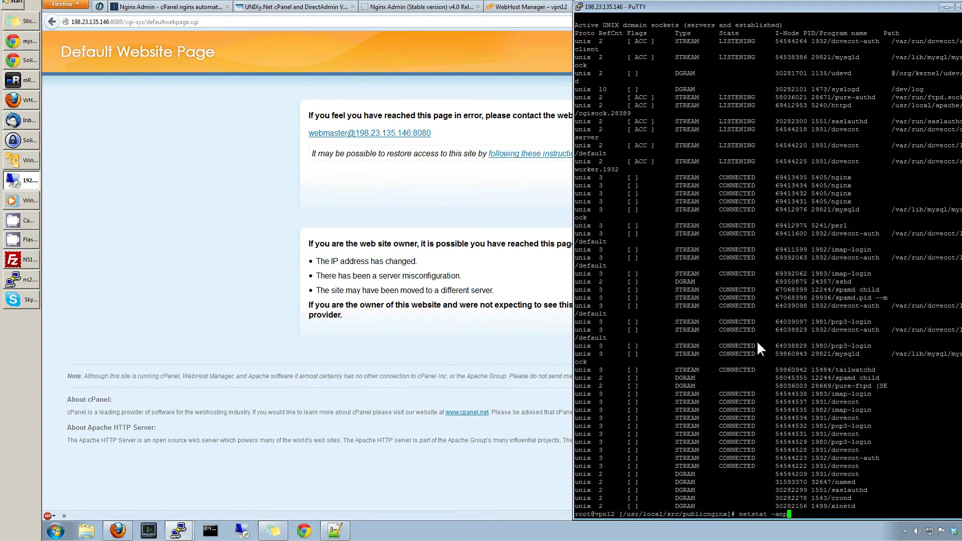
key("BackSpace")
key("BackSpace")
key("BackSpace")
key("BackSpace")
key("BackSpace")
key("BackSpace")
key("BackSpace")
key("BackSpace")
key("BackSpace")
key("BackSpace")
key("BackSpace")
key("BackSpace")
type("vim /etc/nginx/nginx.conf")
key("Return")
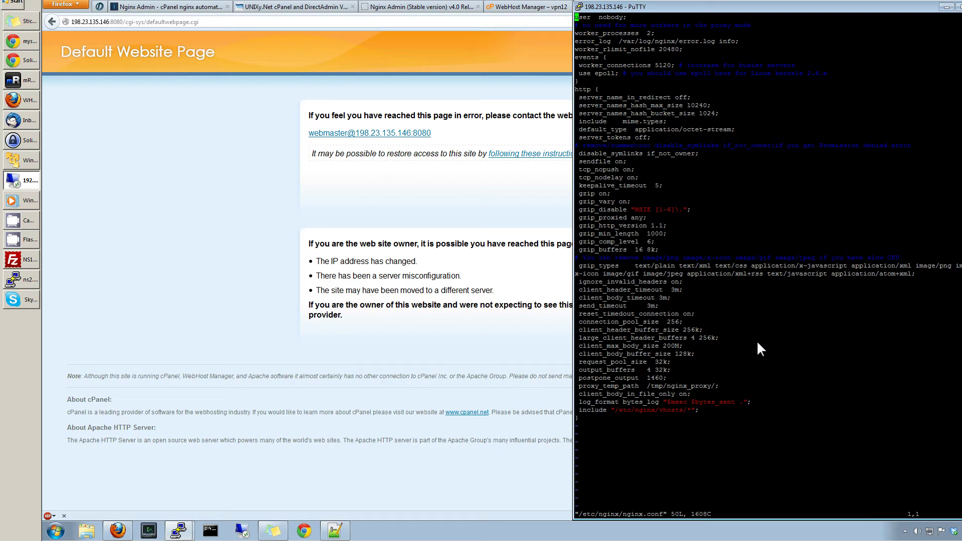
type(":q")
key("Return")
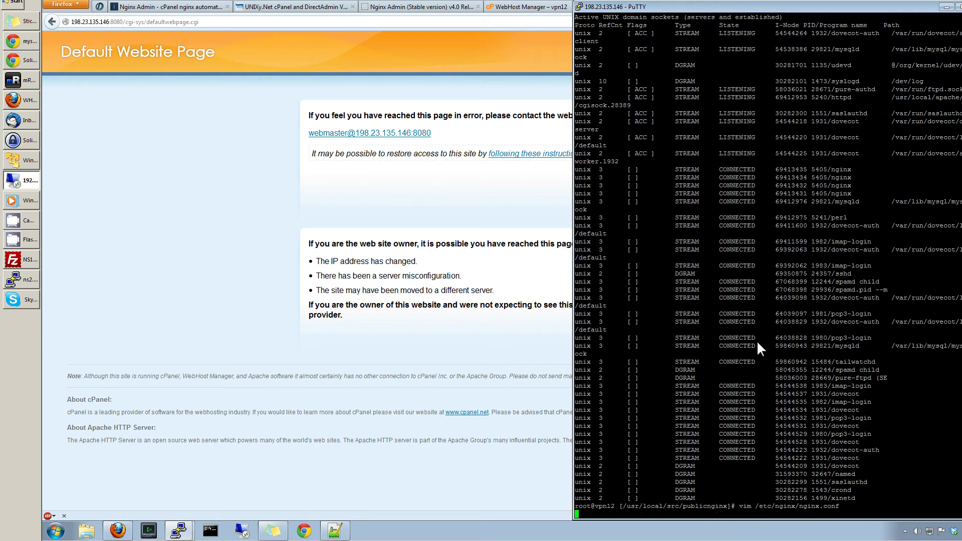
- Open the nginxcp.com Python Error issue Fix thread and select its ./pythonfix command line
left_click(178, 530)
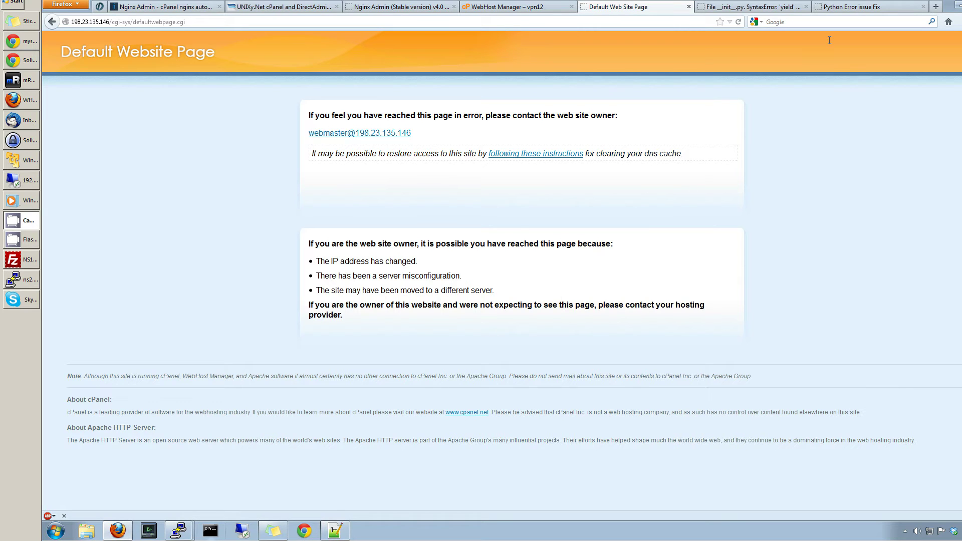
left_click(770, 7)
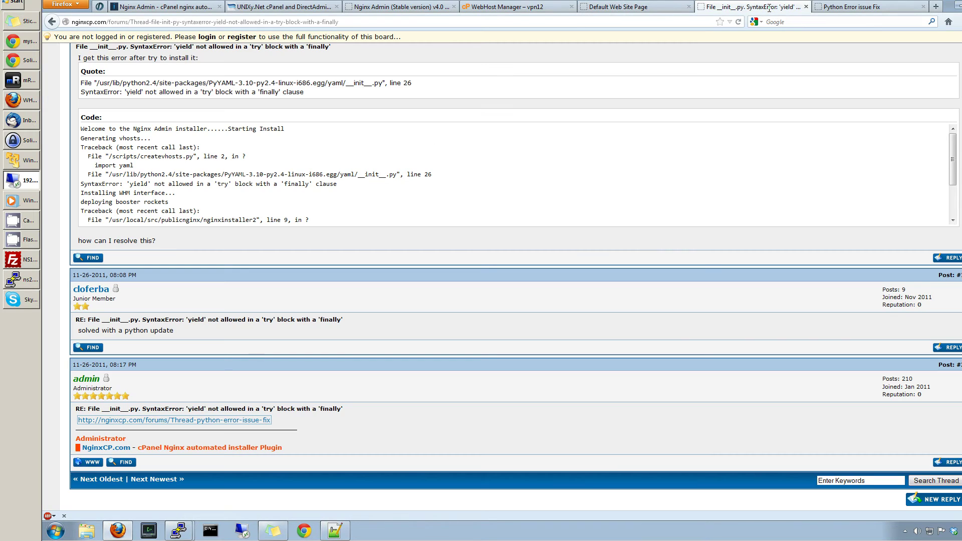
left_click(829, 7)
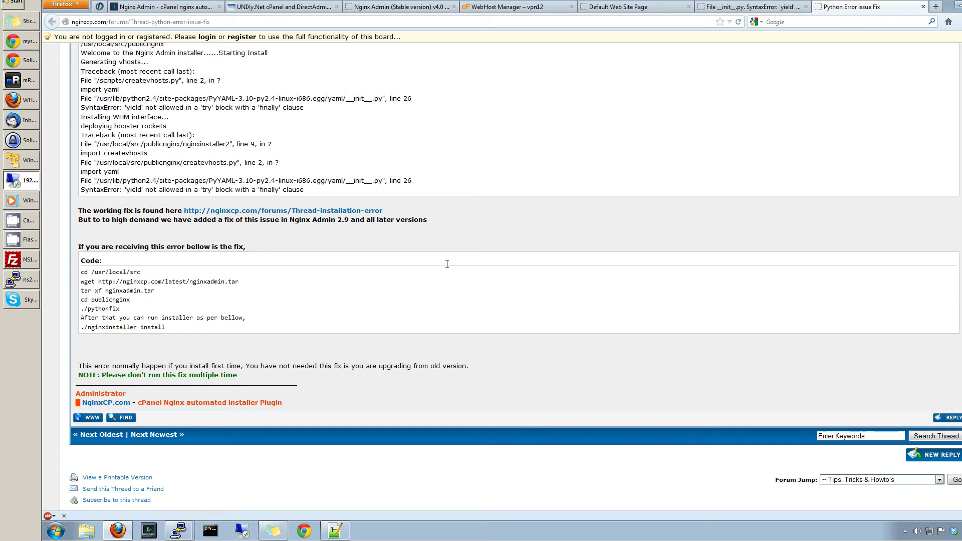
left_click_drag(121, 309, 78, 309)
left_click(109, 309)
triple_click(134, 309)
left_click(135, 309)
mouse_move(180, 529)
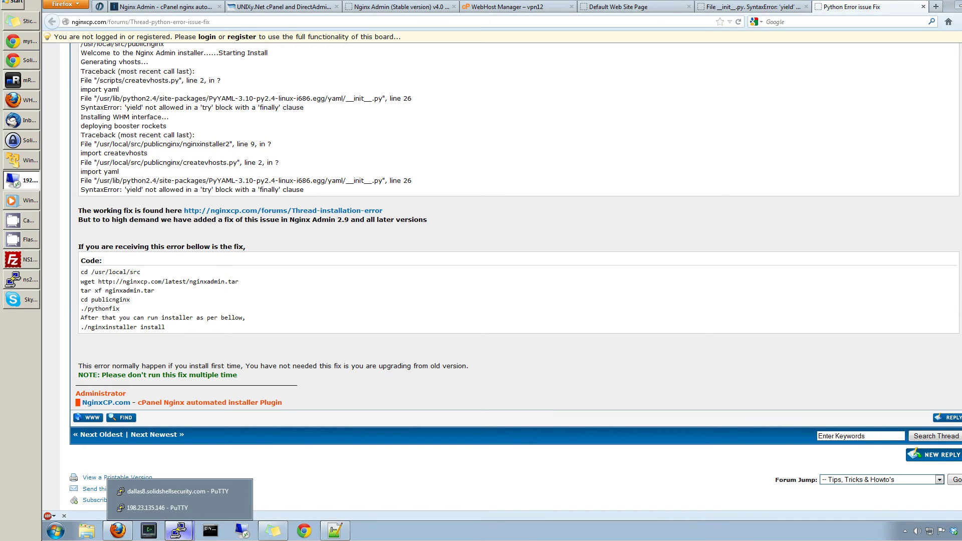
left_click(185, 507)
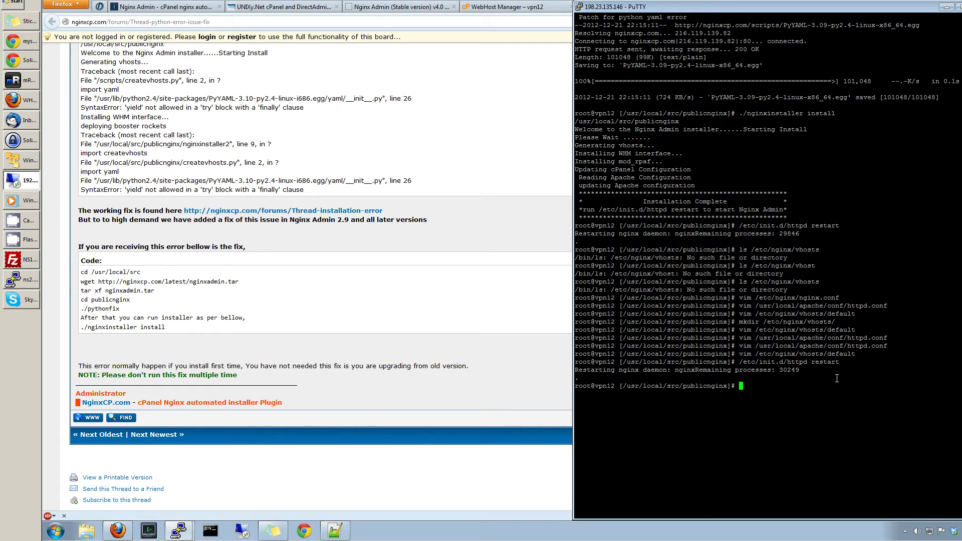
- Open /etc/nginx/vhosts/default in vim, inspect its listen 80 and proxy_pass lines, then quit with :q!
key("Up")
key("Up")
key("Return")
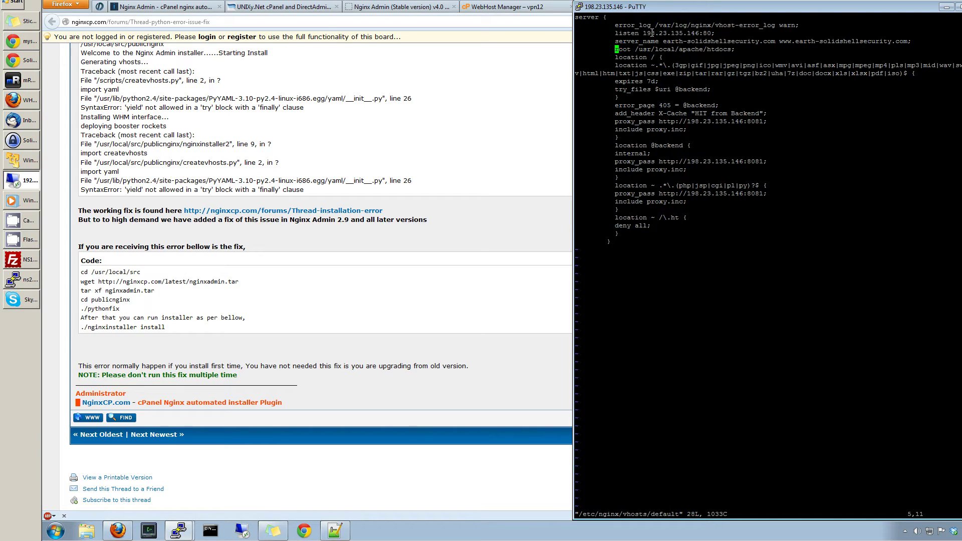
left_click_drag(700, 33, 711, 33)
left_click(748, 140)
type(":q!")
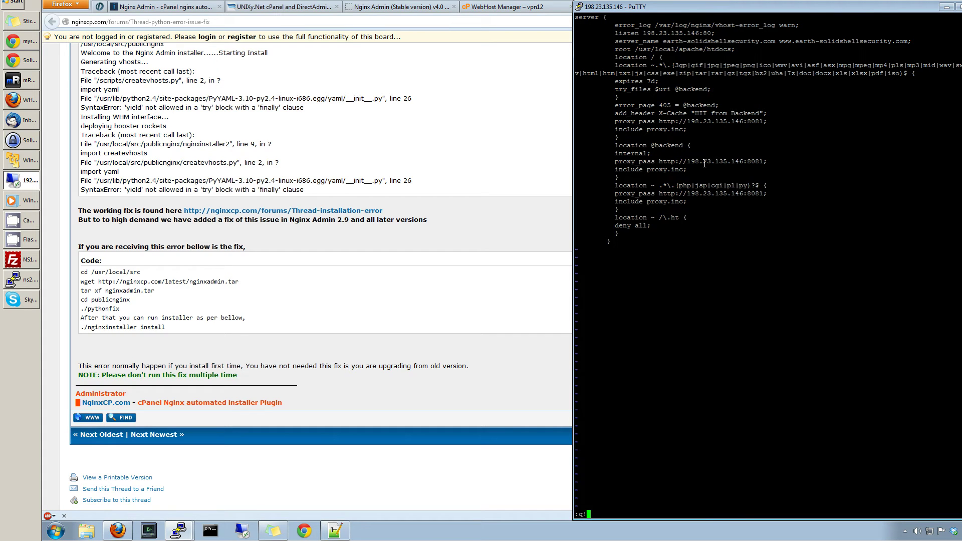
key("Return")
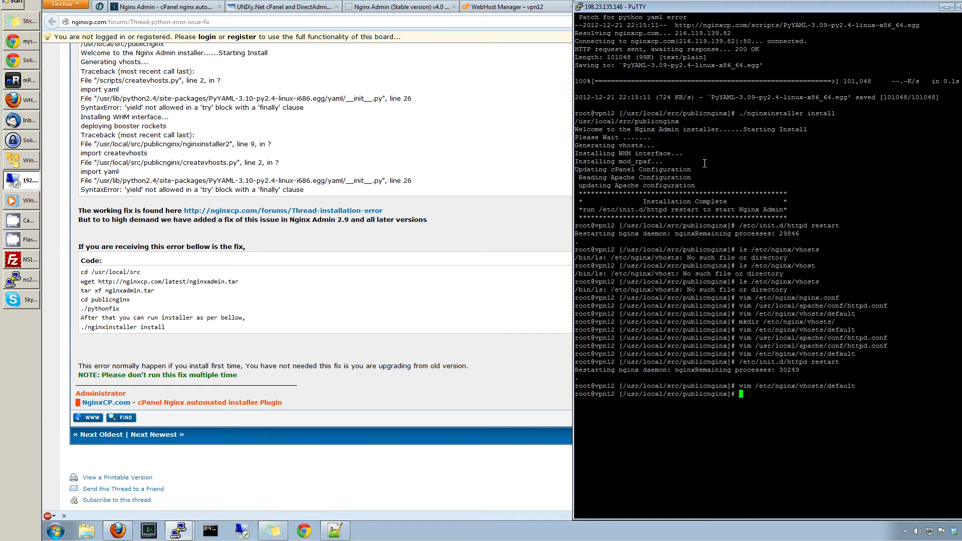
left_click(483, 203)
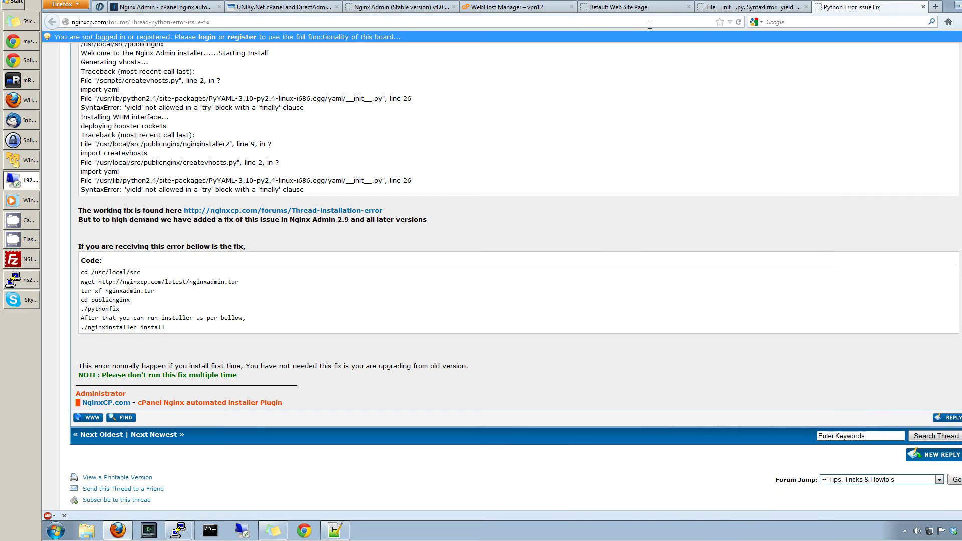
- Load the default website page on port 8081, then return to the Nginx Admin tab
left_click(608, 7)
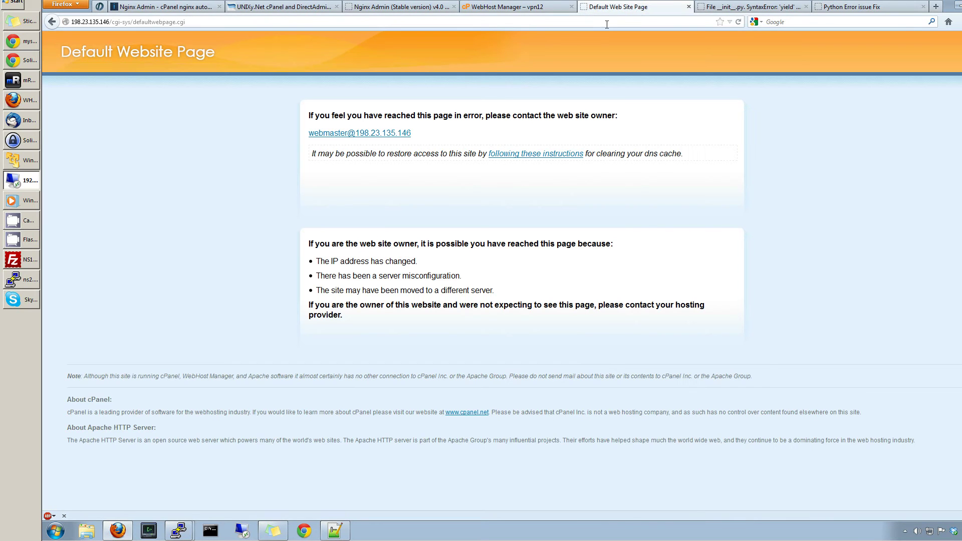
left_click(738, 22)
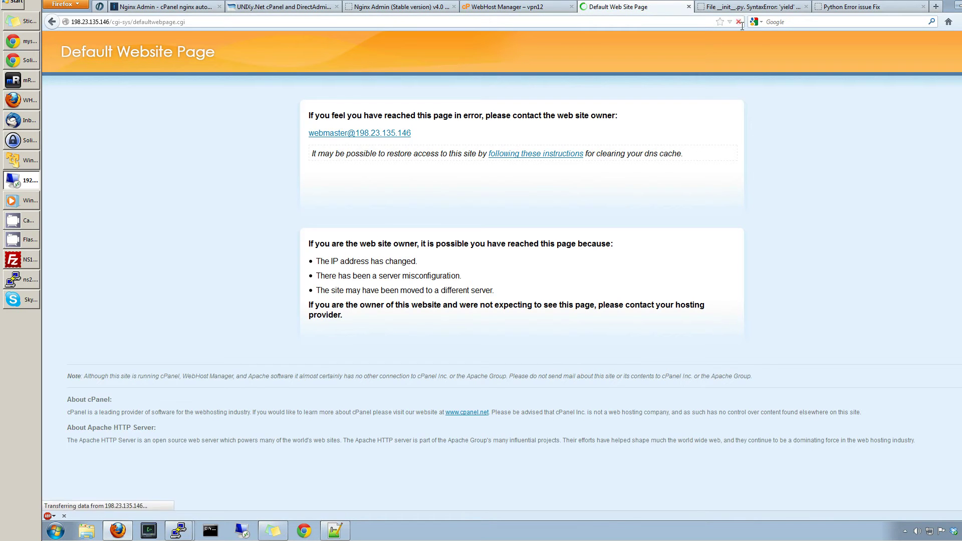
left_click(156, 22)
key("End")
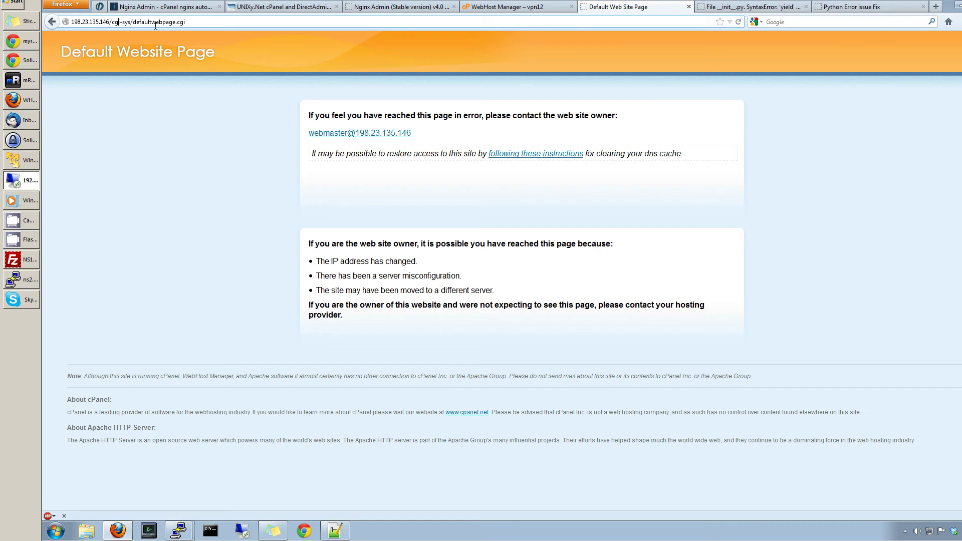
type(":8082")
key("BackSpace")
type("1")
key("Return")
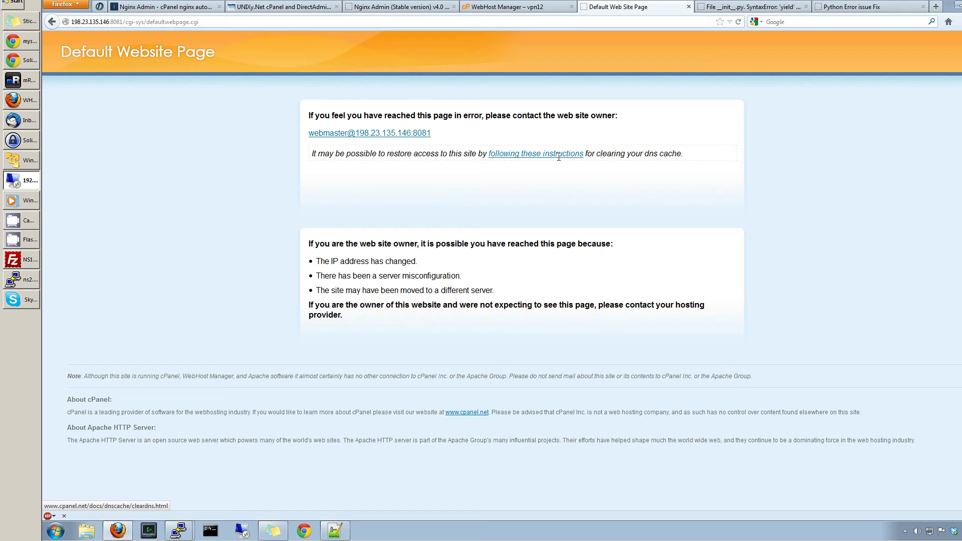
left_click(506, 7)
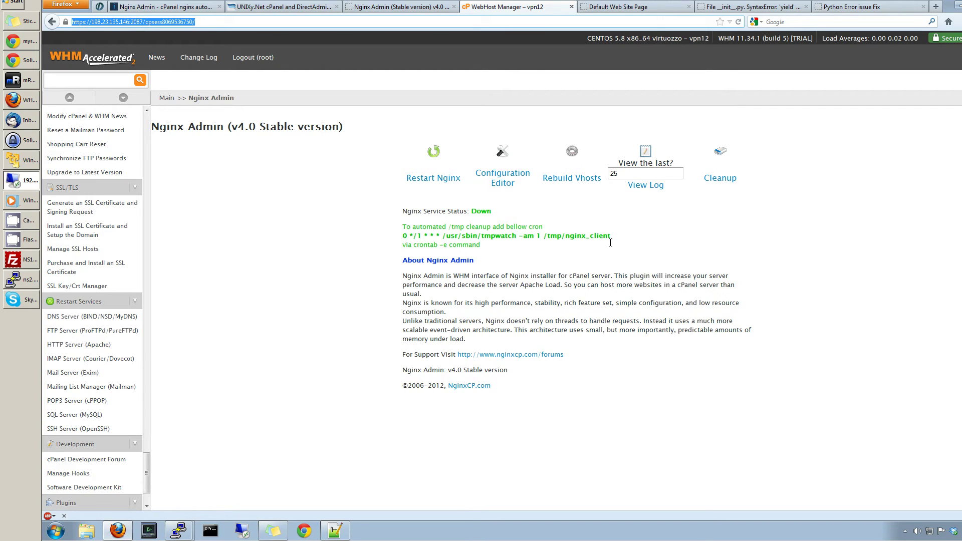
- Highlight the tmpwatch /tmp cleanup cron line, then bring up the Notepad++ nginx config notes
left_click_drag(611, 238, 403, 238)
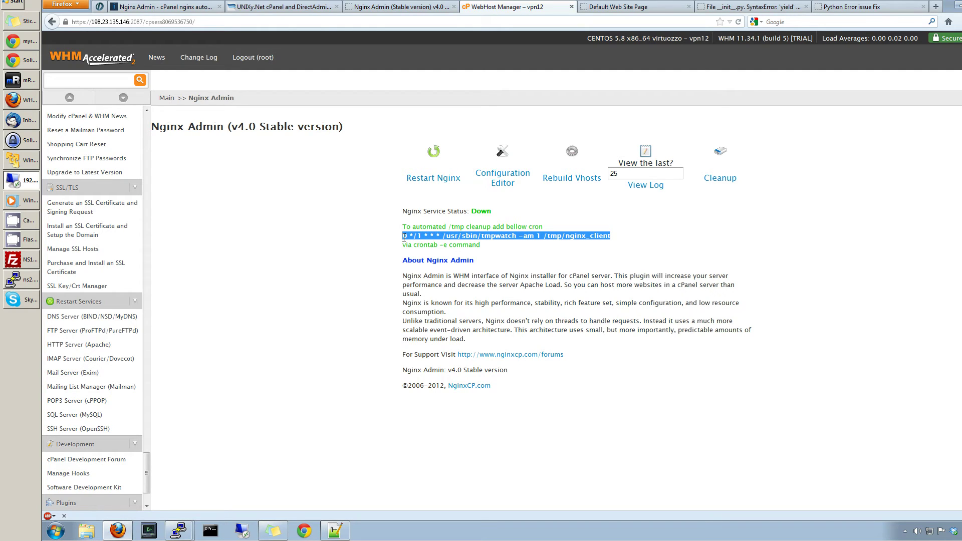
left_click(603, 246)
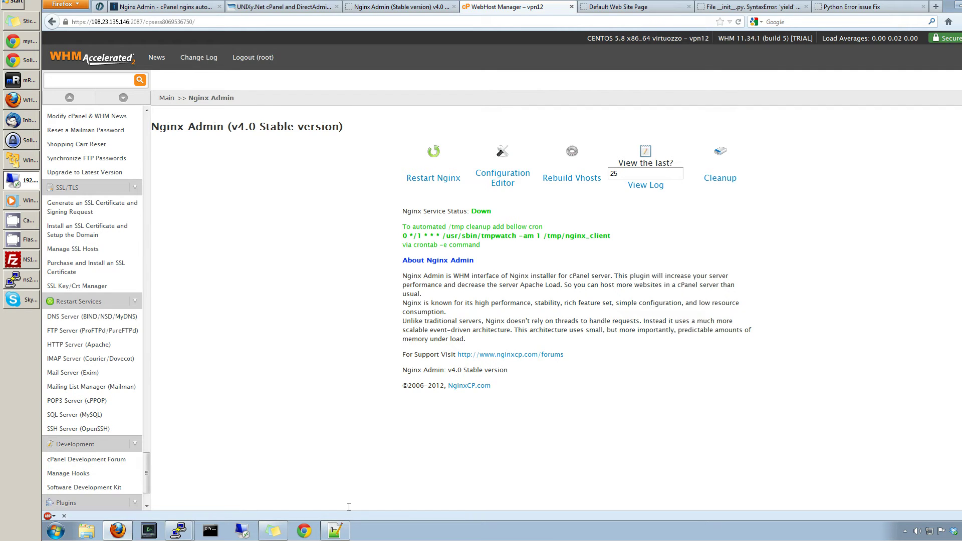
left_click(335, 530)
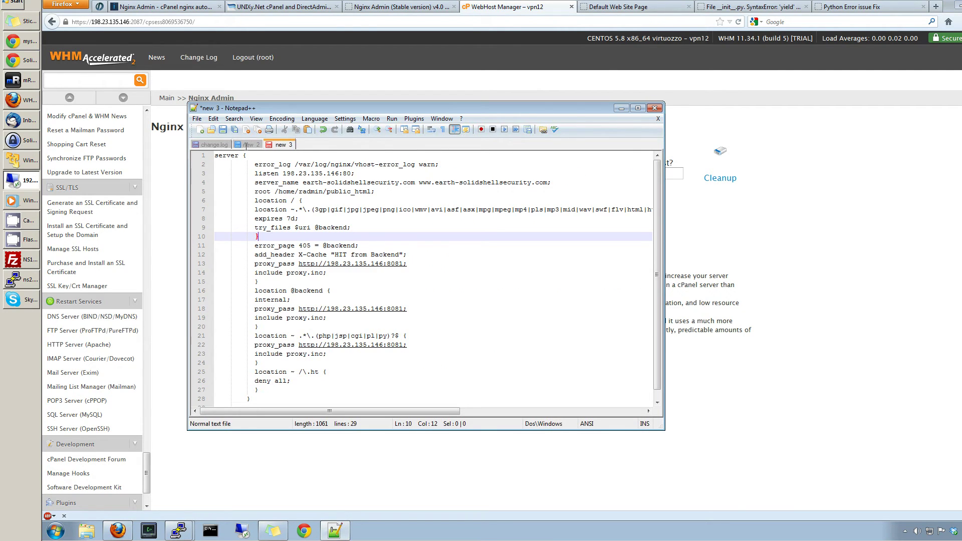
- Bring up the change.log notes with the nginx proxy_cache server config
left_click(233, 146)
left_click(215, 145)
left_click(390, 271)
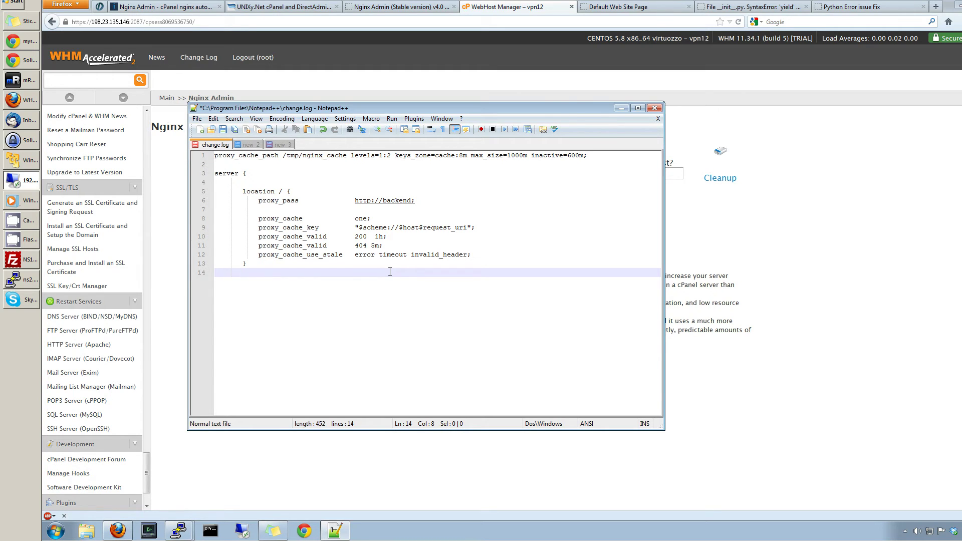
- Go over the proxy_cache_path line: the /tmp/nginx_cache directory, cache size and inactive limits
double_click(257, 155)
double_click(293, 155)
double_click(310, 156)
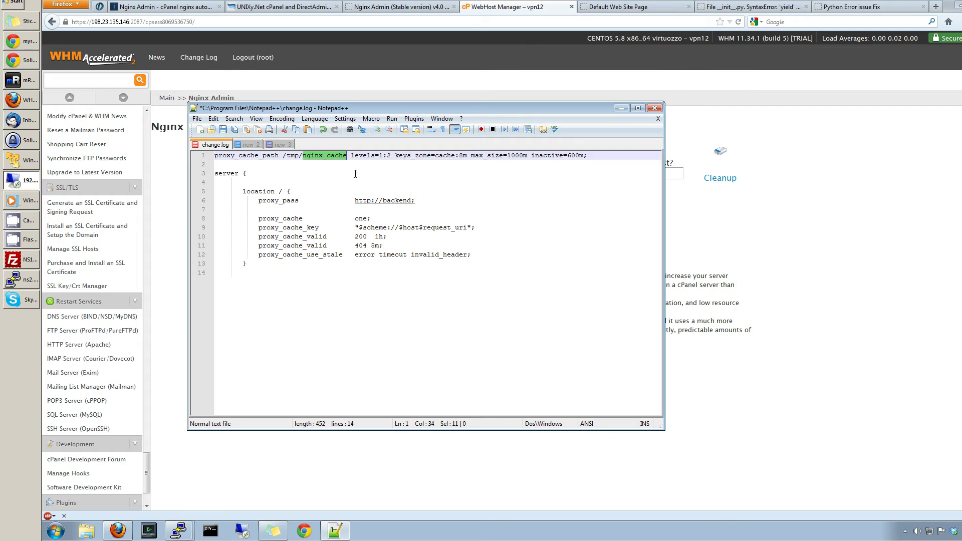
left_click_drag(459, 155, 588, 157)
left_click(501, 183)
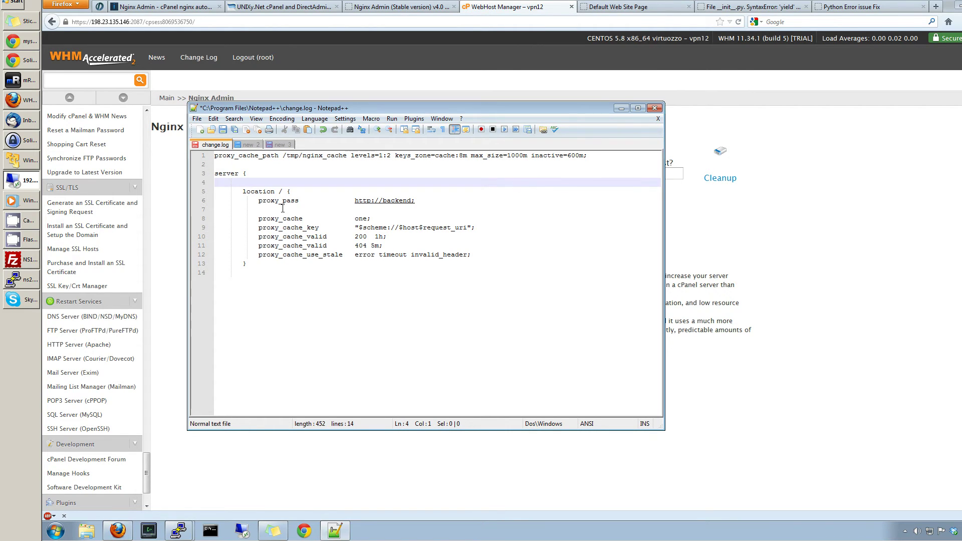
- Explain the 404 (5m) and 200 (1h) cache validity values and the proxy_cache_key directive
left_click(288, 229)
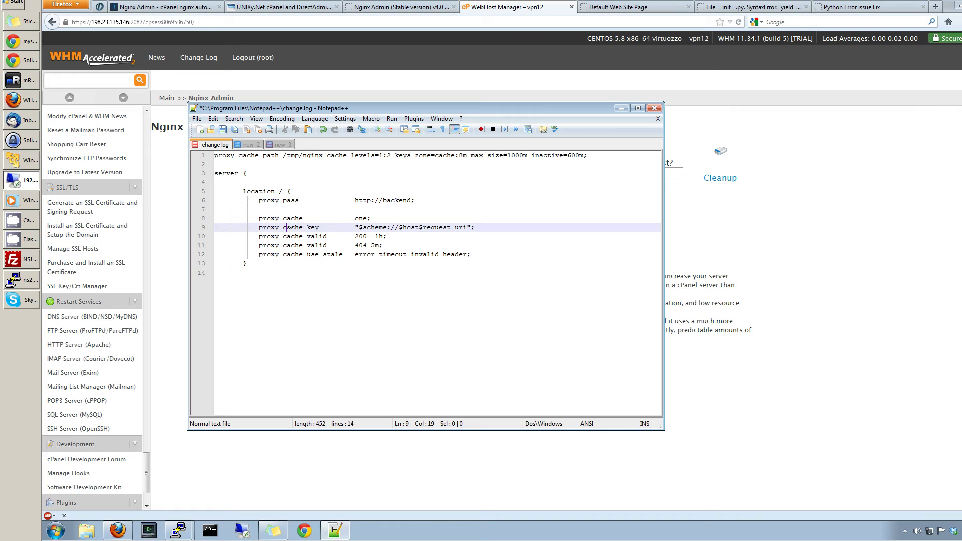
double_click(364, 245)
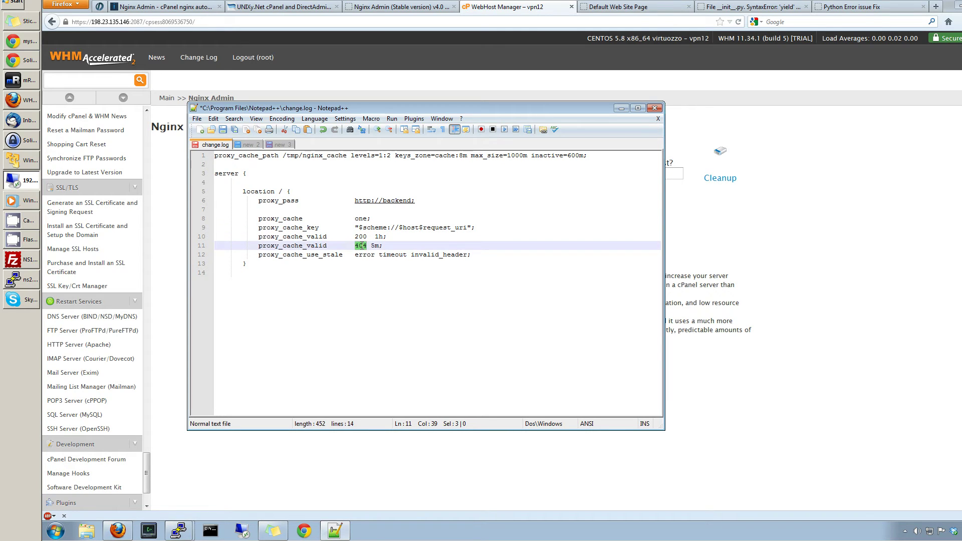
left_click(386, 248)
double_click(360, 237)
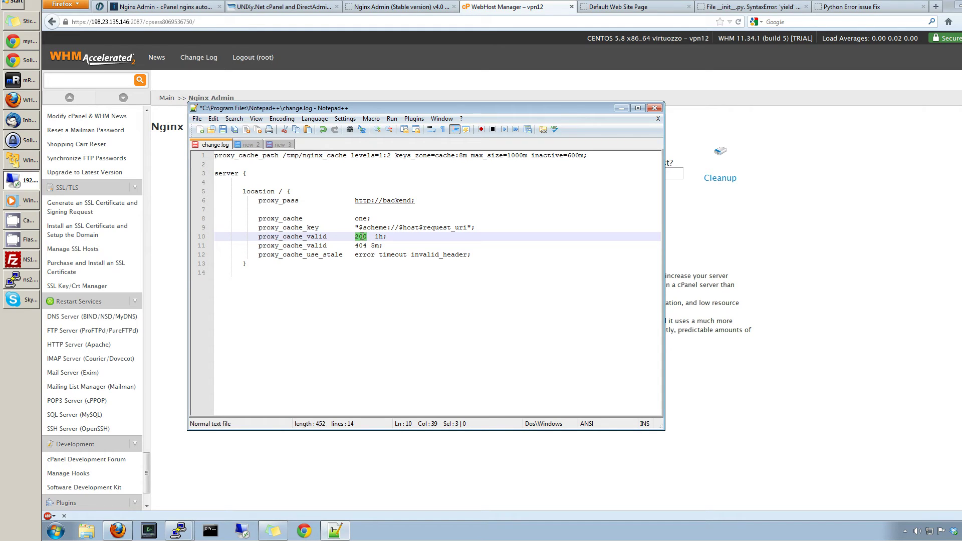
left_click(410, 238)
double_click(309, 228)
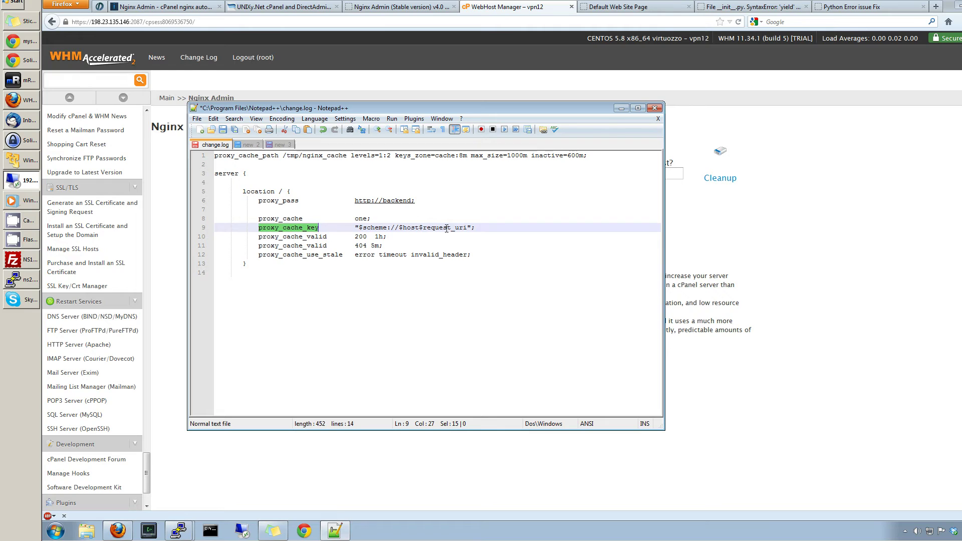
left_click(482, 228)
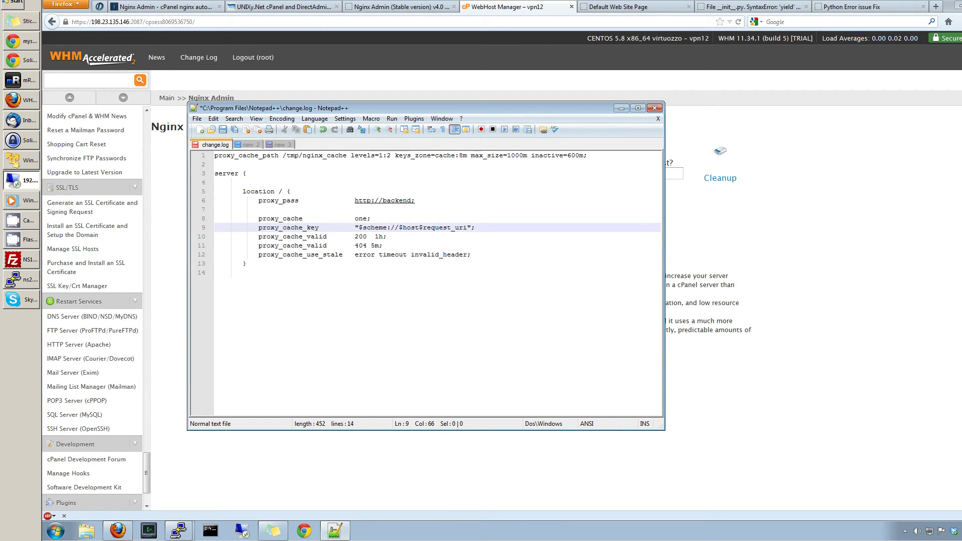
left_click(177, 524)
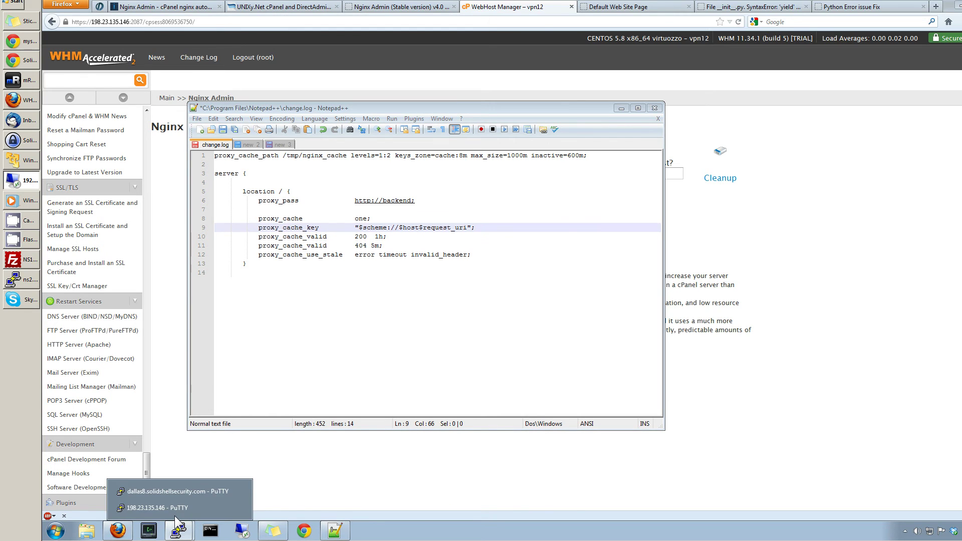
- On server 198.23.135.146, open /etc/nginx/nginx.conf in vim and add blank lines at the end
left_click(157, 508)
type("vim")
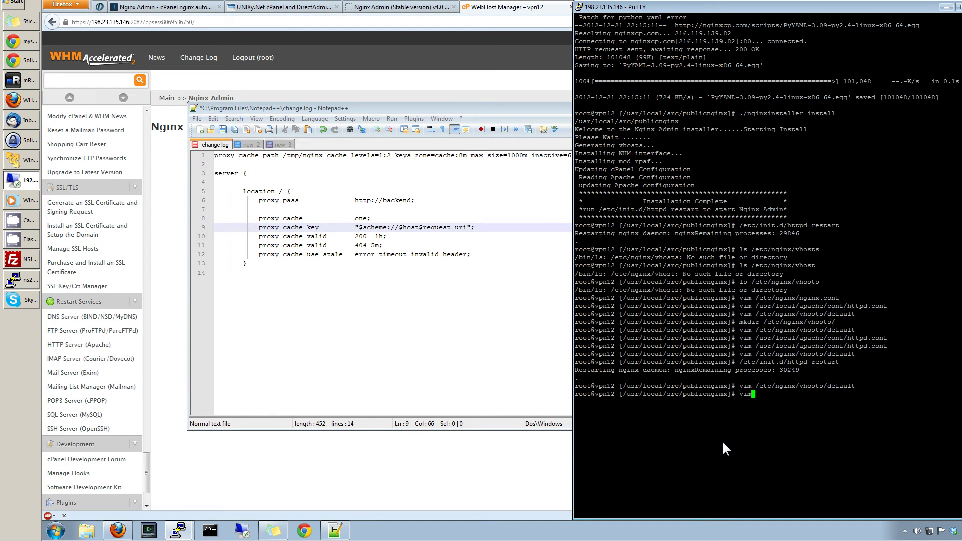
type(" /etc/")
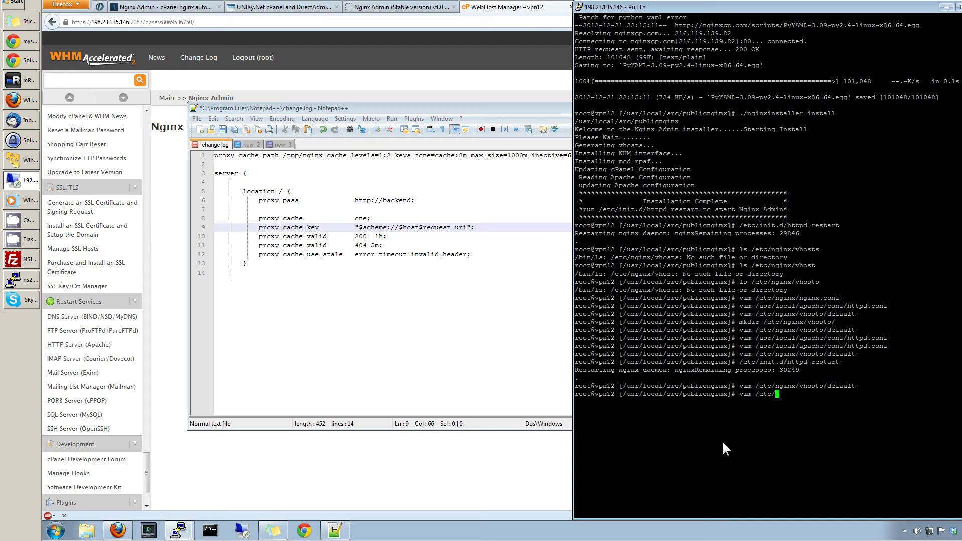
type("nginx/nginx")
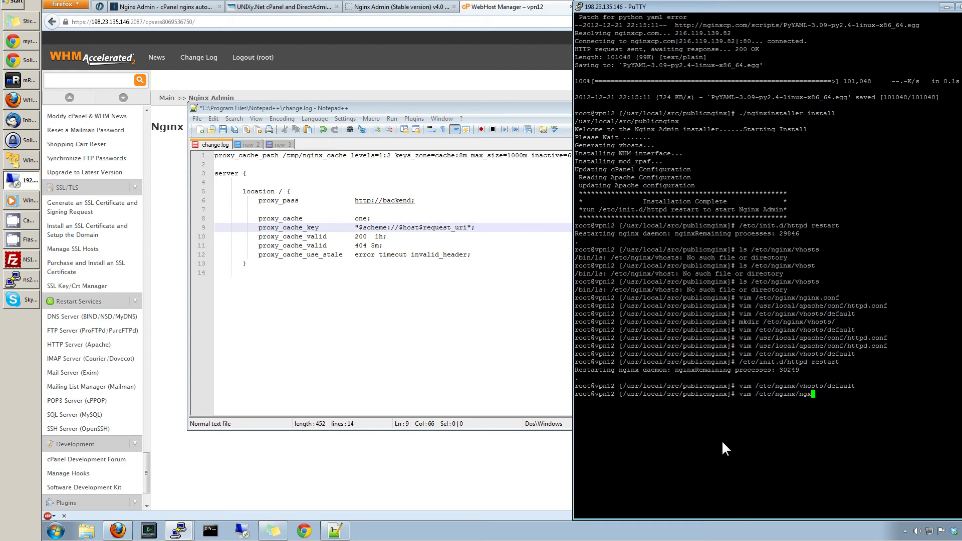
type(".conf")
key("Return")
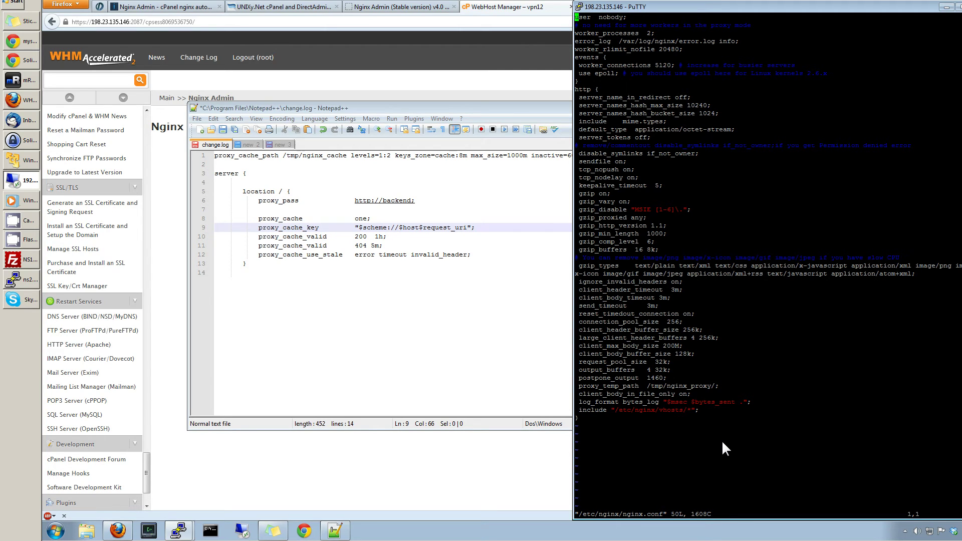
key("Down")
key("Down")
key("Down")
key("Down")
key("Down")
key("Down")
key("Down")
key("Down")
key("Down")
key("Down")
key("Down")
key("Down")
key("Down")
key("Down")
key("Down")
key("Down")
key("Down")
key("Down")
key("Down")
key("Down")
key("Down")
key("Down")
key("Down")
key("Down")
key("Down")
key("Down")
key("Down")
key("Down")
key("Down")
key("A")
key("Return")
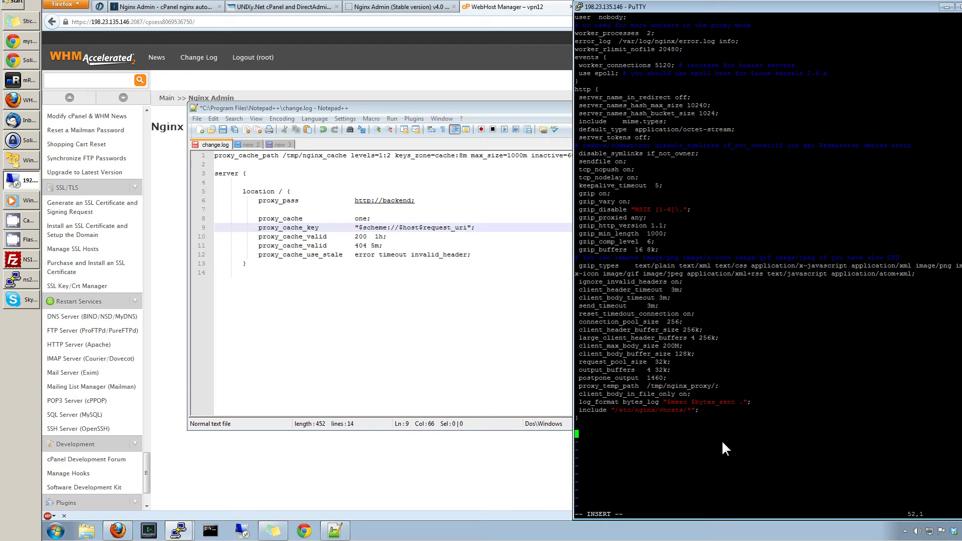
key("Return")
- Copy the server block from the change.log notes and paste it at the end of nginx.conf
left_click_drag(214, 173, 296, 262)
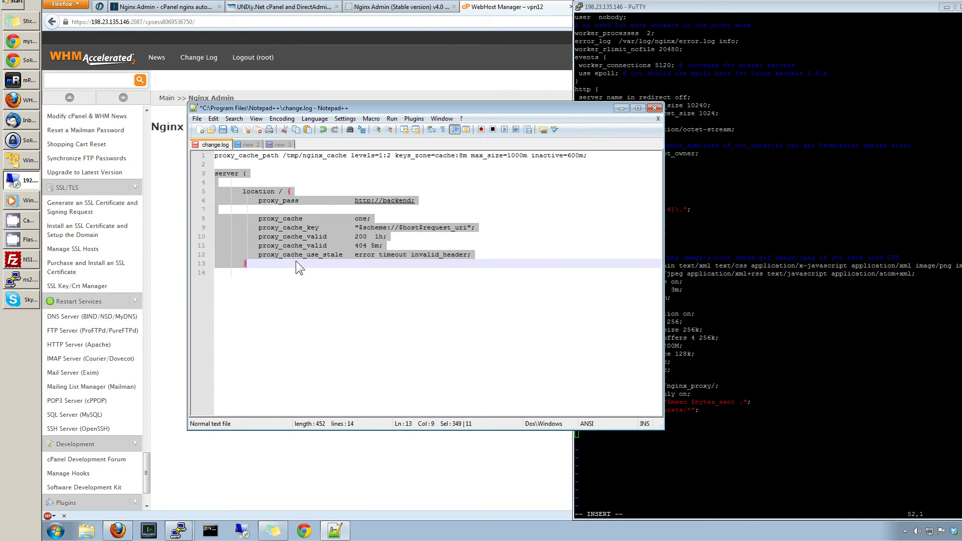
key("ctrl+c")
left_click(760, 431)
right_click(760, 431)
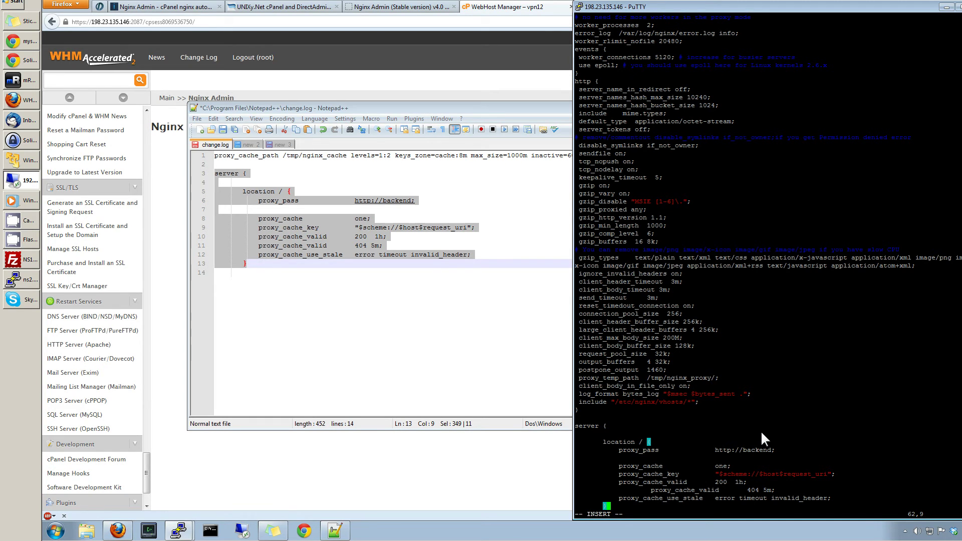
- Look through nginx.conf's gzip_comp_level, gzip_types and reset_timedout_connection settings
key("Up")
key("Up")
key("Up")
key("Up")
key("Up")
key("Up")
key("Up")
key("Up")
key("Up")
key("Up")
key("Up")
key("Up")
key("Up")
key("Up")
key("Up")
key("Up")
key("Up")
key("Up")
key("Up")
key("Up")
key("Up")
key("Up")
key("Up")
key("Up")
key("Up")
key("Up")
key("Up")
key("Down")
key("Down")
key("Down")
key("Right")
key("Right")
key("Right")
key("Right")
key("Right")
key("Right")
key("Right")
key("Right")
key("Right")
key("Right")
key("Right")
key("Right")
key("Left")
key("Down")
key("Down")
key("Down")
key("Down")
key("Up")
key("Right")
key("Right")
key("Right")
key("Right")
key("Right")
key("Right")
key("Right")
key("Right")
key("Right")
key("Right")
key("Right")
key("Right")
key("Right")
key("Right")
key("Right")
key("Right")
key("Right")
key("Right")
key("Right")
key("Right")
key("Right")
key("Right")
key("Right")
key("Right")
key("Right")
key("Right")
key("Right")
key("Right")
key("Right")
key("Right")
key("Right")
key("Right")
key("Right")
key("Right")
key("Right")
key("Right")
key("Right")
key("Right")
key("Right")
key("Right")
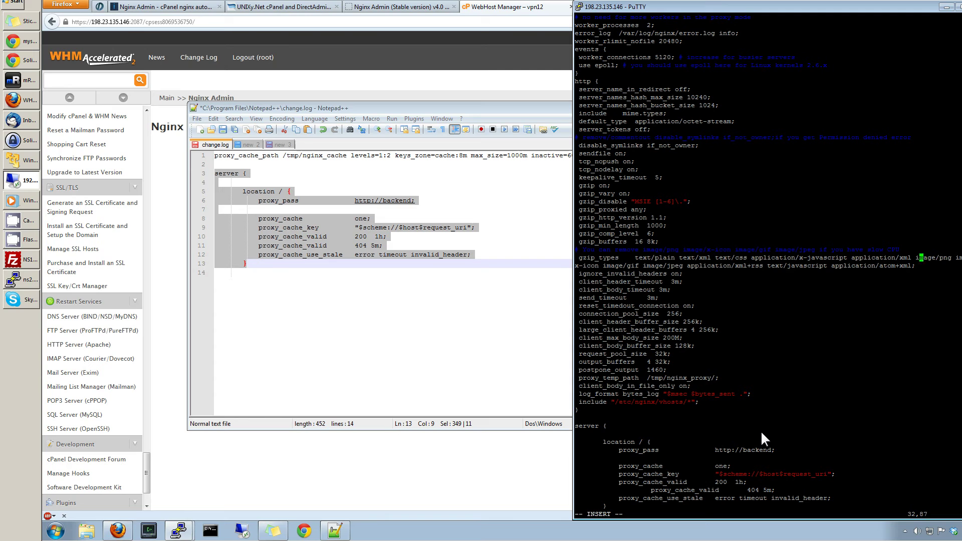
key("Right")
key("Right")
key("Right")
key("Right")
key("Right")
key("Right")
key("Right")
key("Right")
key("Right")
key("Right")
key("Right")
key("Right")
key("Right")
key("Right")
key("Right")
key("Right")
key("Right")
key("Right")
key("Right")
key("Right")
key("Right")
key("Right")
key("Right")
key("Right")
key("Right")
key("Right")
key("Right")
key("Right")
key("Right")
key("Right")
key("Right")
key("Down")
key("Down")
key("Down")
key("Down")
key("Down")
key("Up")
key("Up")
key("Up")
key("Up")
key("Up")
key("Up")
key("Up")
key("Up")
key("Up")
key("Up")
key("Up")
key("Up")
key("Up")
key("Up")
key("Up")
key("Up")
key("Up")
key("Up")
key("Up")
key("Up")
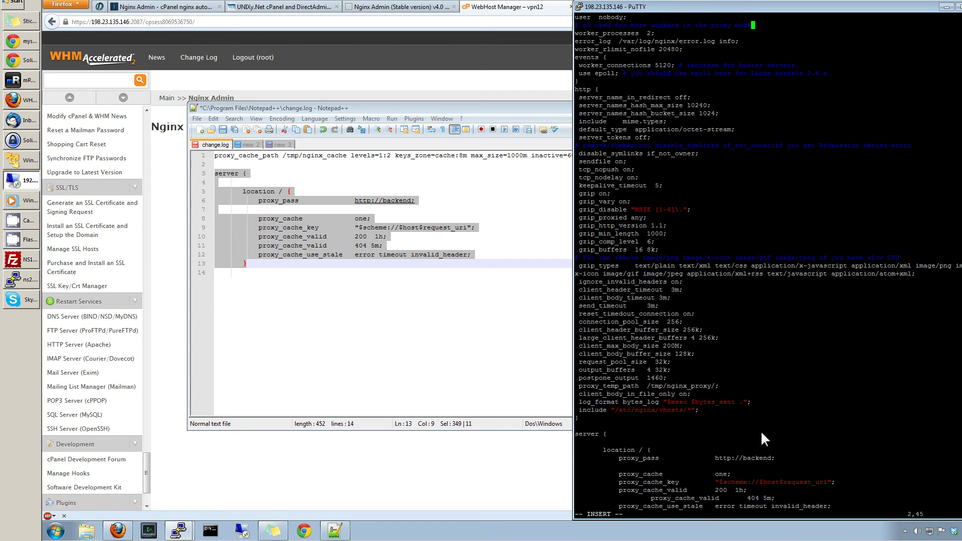
- Quit vim with :q!, discarding the unsaved nginx.conf changes
key("Down")
key("Left")
type(":q!")
key("Return")
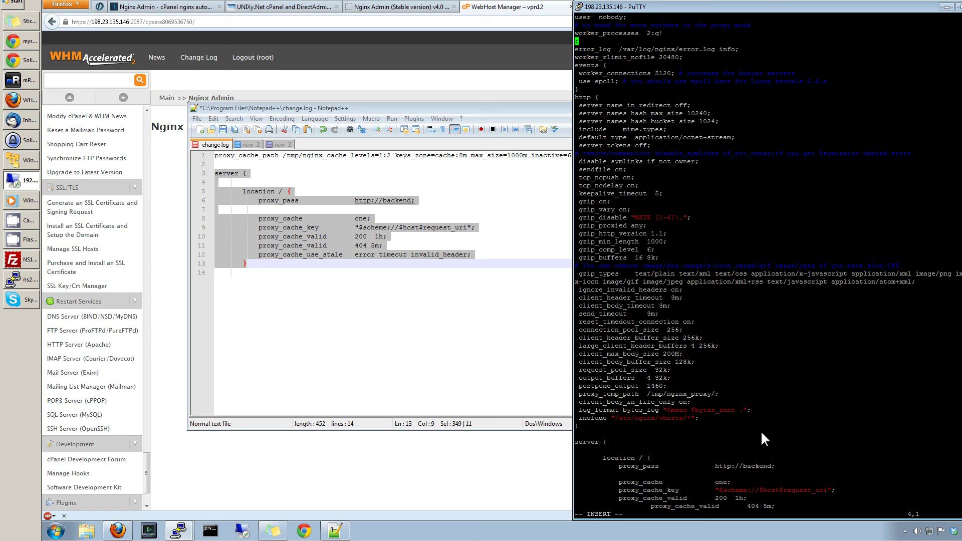
key("Escape")
type(":q!")
key("Return")
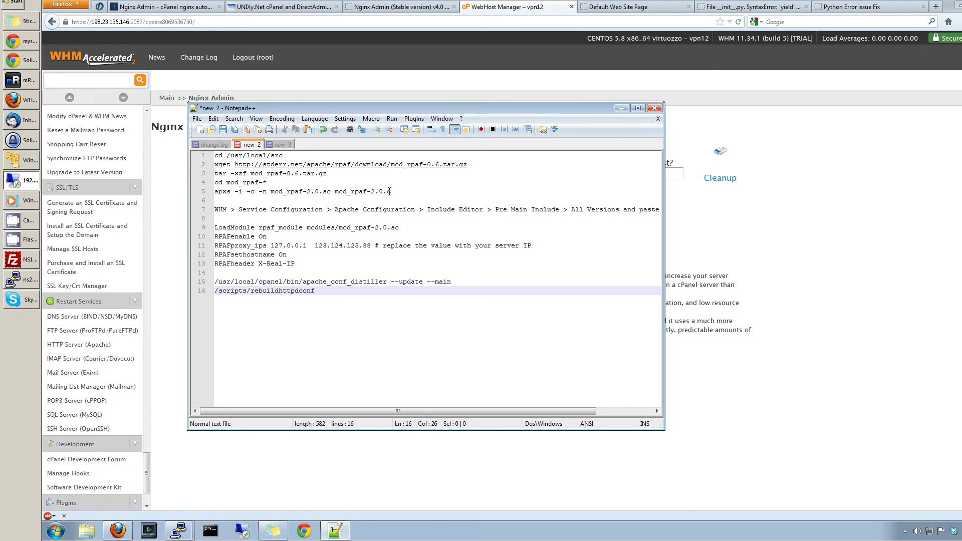
triple_click(393, 209)
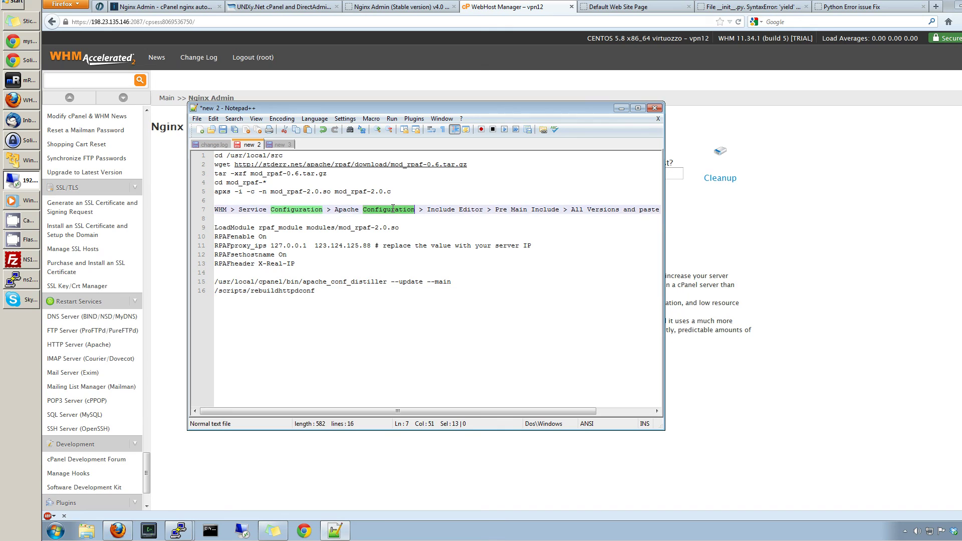
left_click(428, 230)
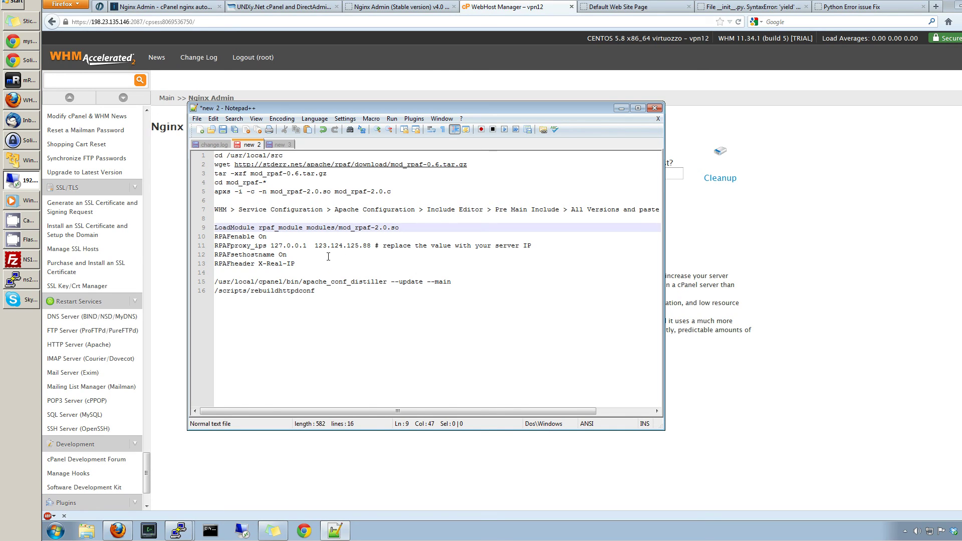
left_click_drag(313, 264, 212, 228)
left_click(262, 228)
double_click(300, 298)
left_click(331, 301)
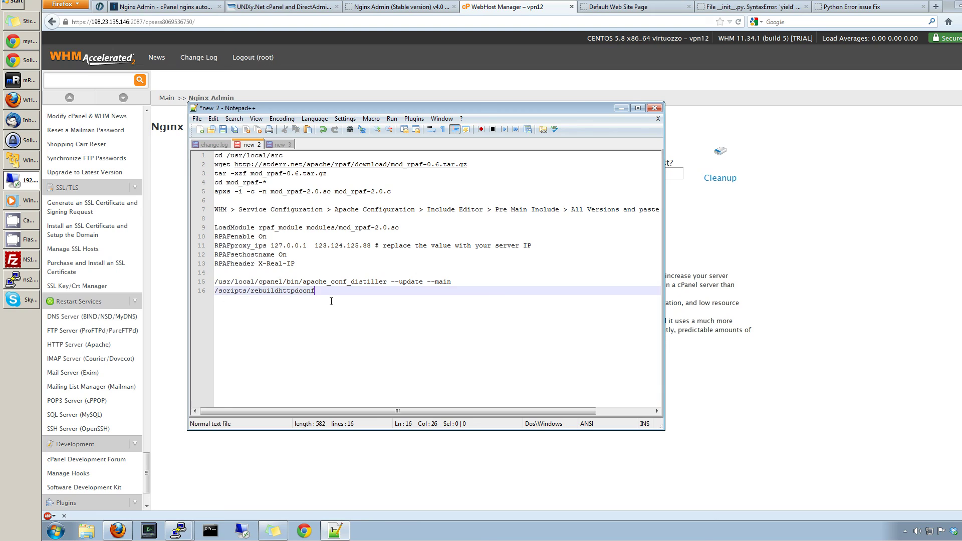